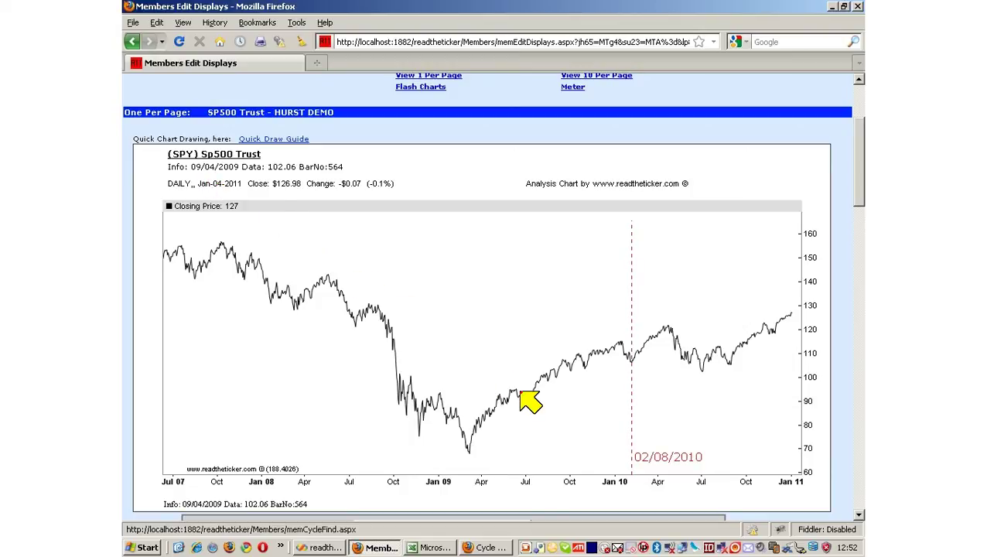
- Open the Cycle Finder Spectrum from the SP500 Trust chart's tools
click(533, 398)
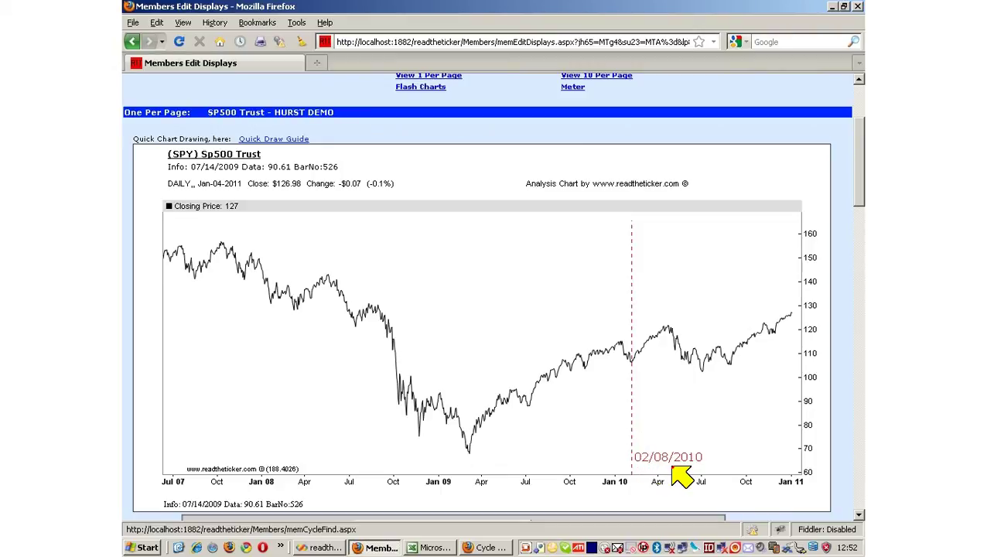
click(627, 351)
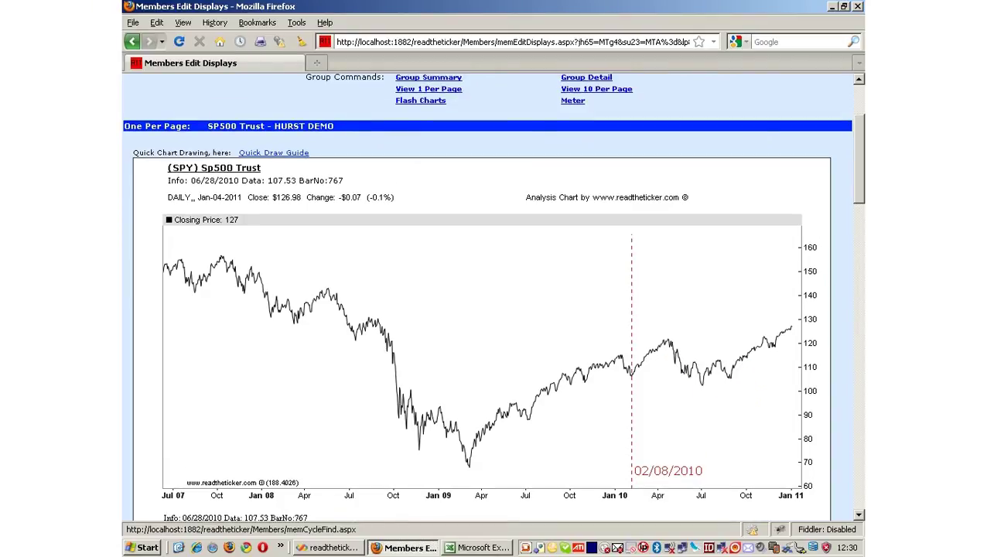
scroll(860, 231, down, 5)
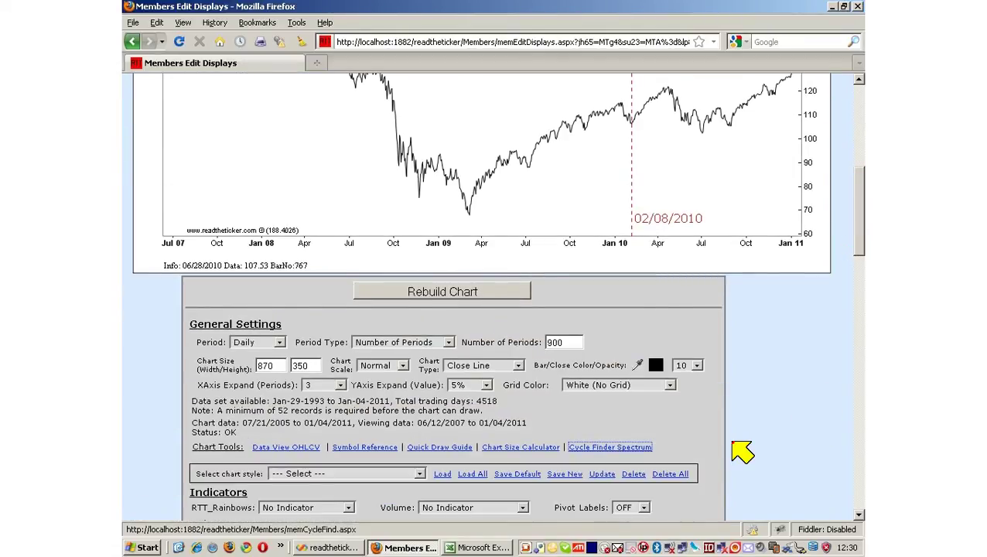
click(639, 447)
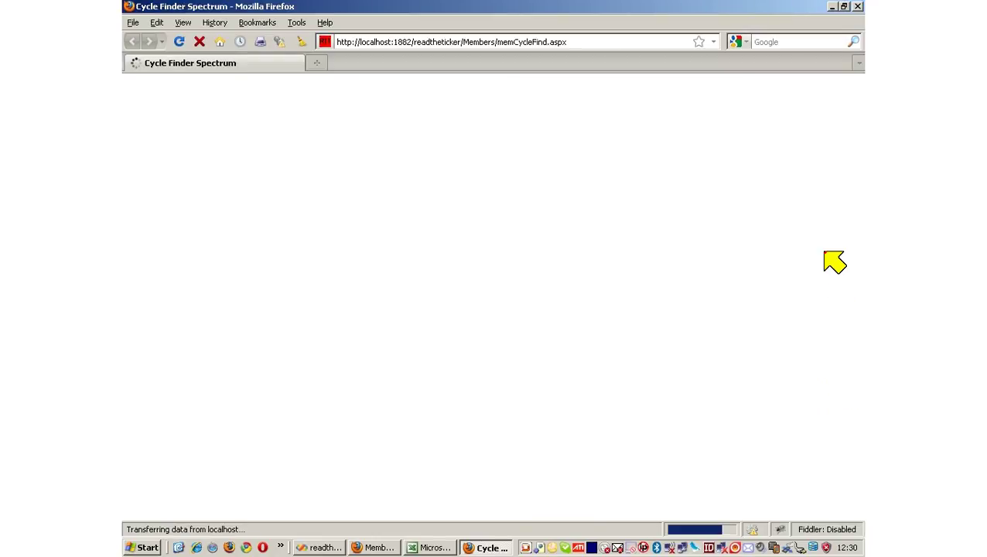
- Set the scan symbol to SPY and the optional scan end date to 02/08/2010
scroll(861, 143, down, 3)
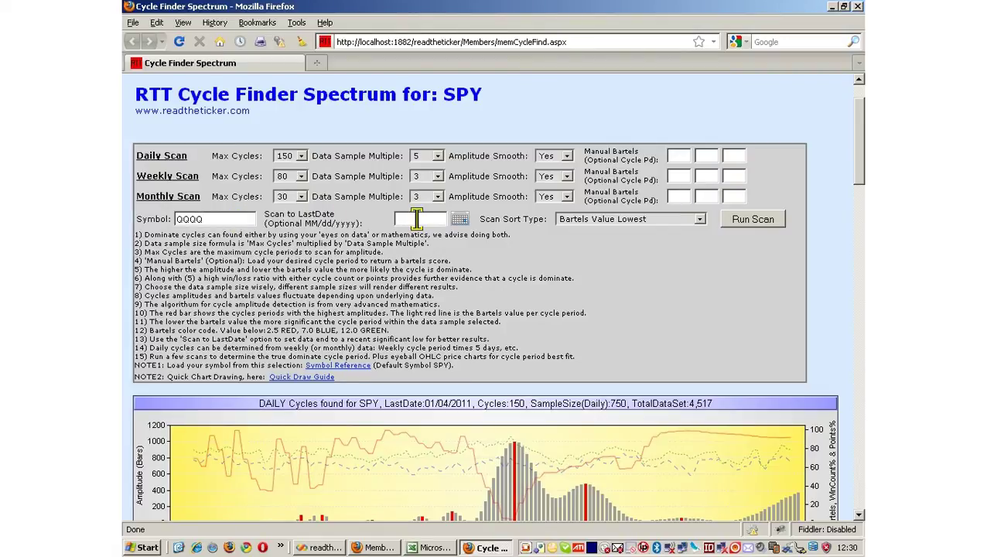
drag(236, 217, 167, 217)
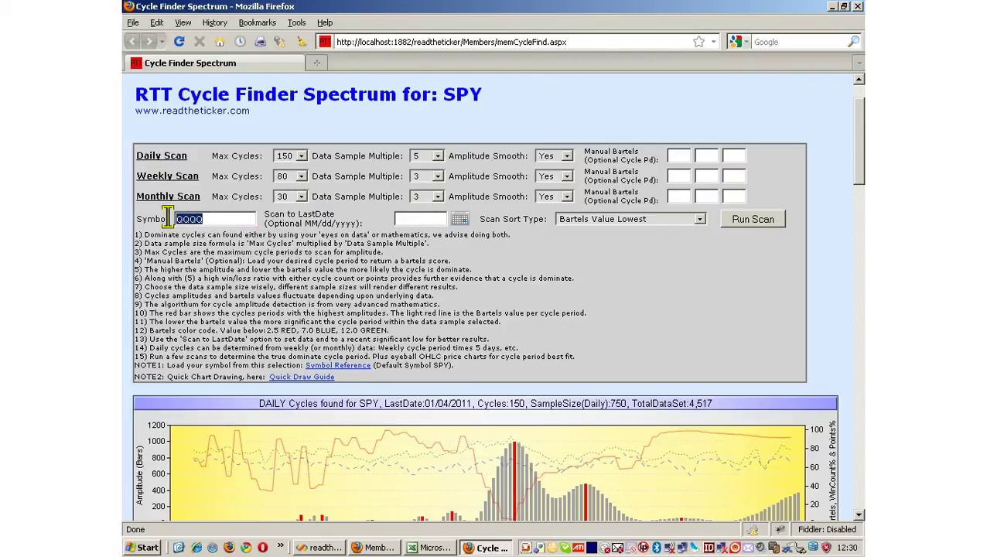
text(spy)
key(BackSpace)
key(BackSpace)
text(SPY)
key(Tab)
text(02/)
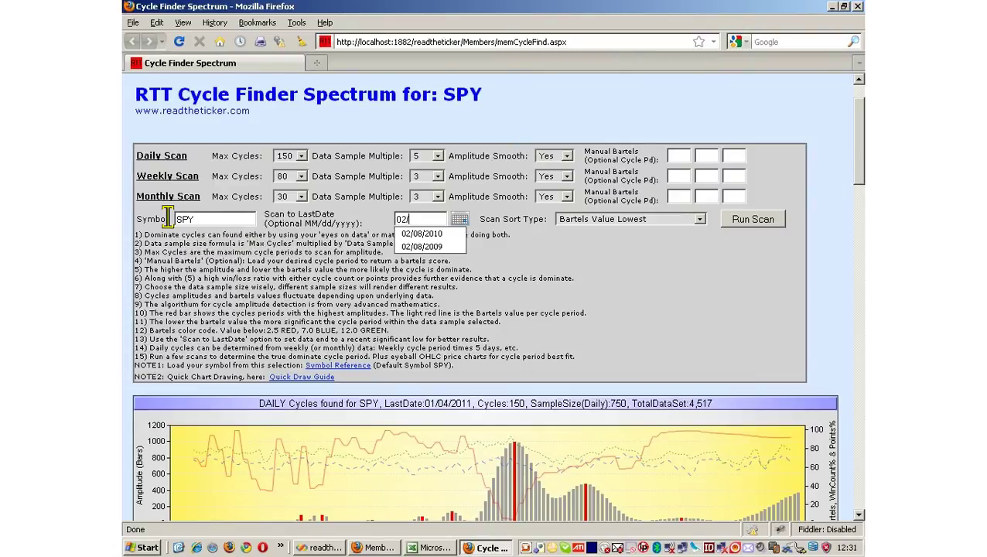
click(424, 235)
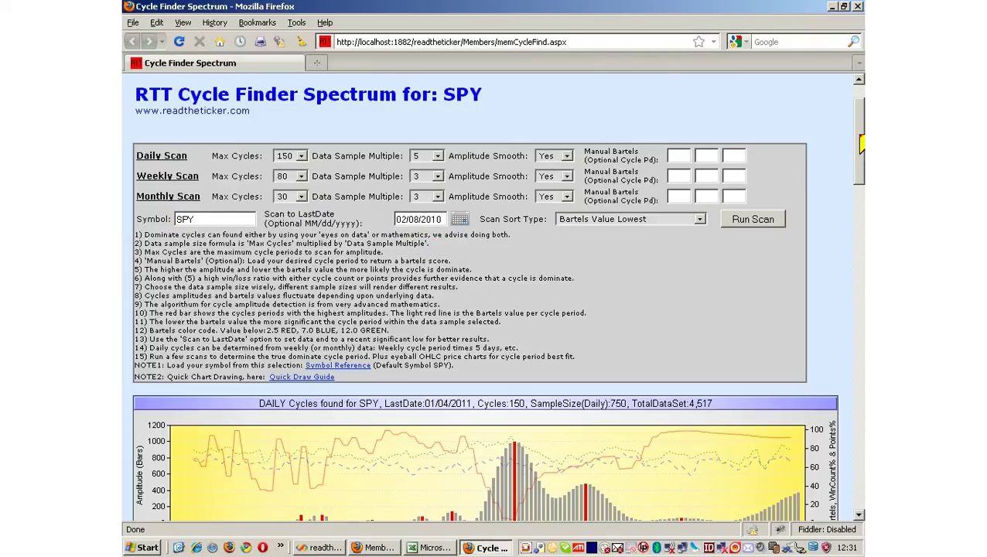
- Examine the daily cycle spectrum for SPY, including the red amplitude peaks, the Bartels line and the win percentage lines
drag(857, 142, 980, 154)
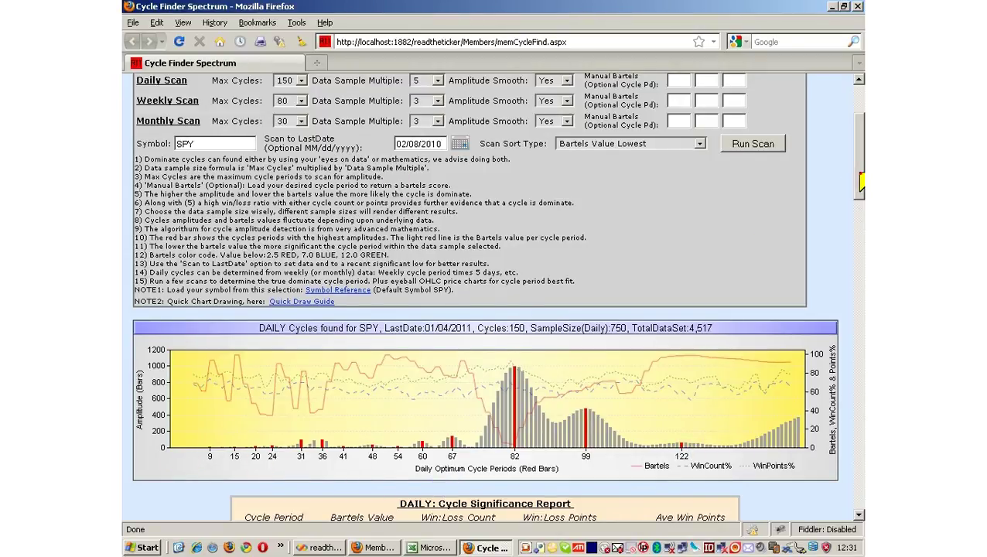
scroll(861, 180, up, 1)
click(301, 109)
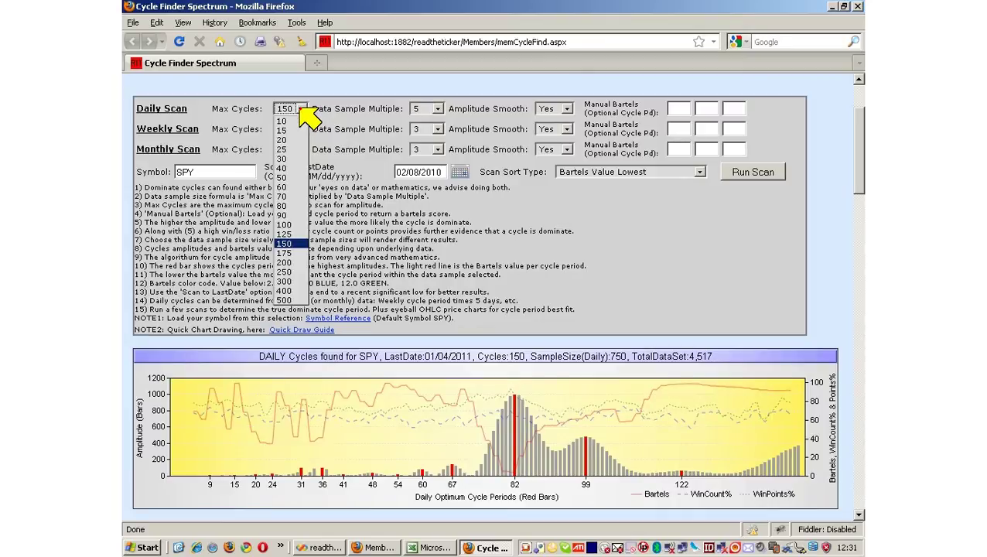
click(300, 109)
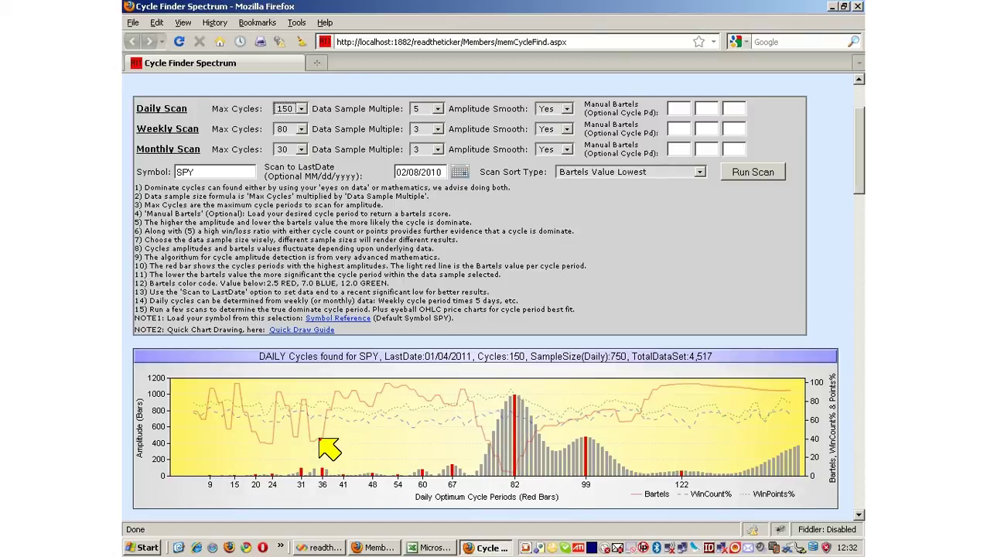
mouse_move(318, 439)
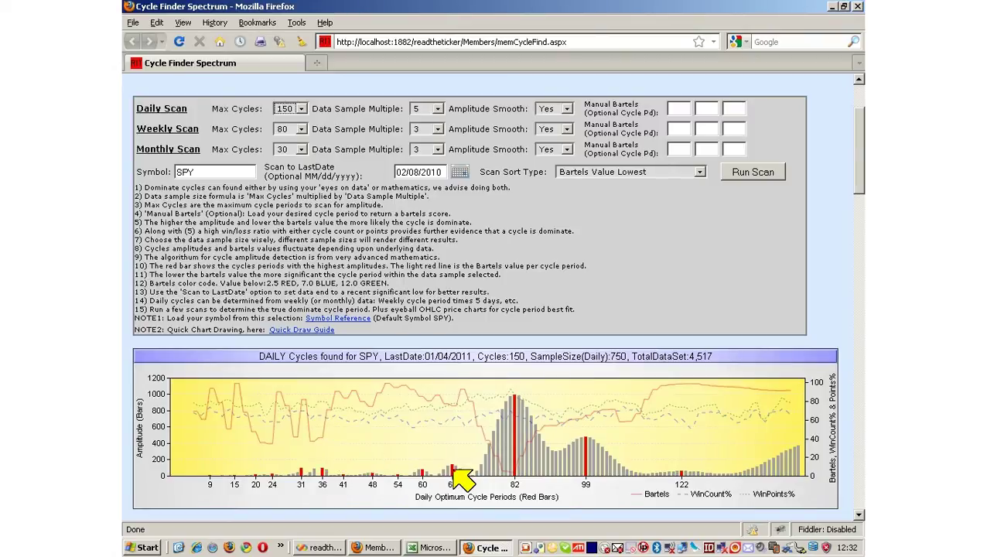
mouse_move(463, 477)
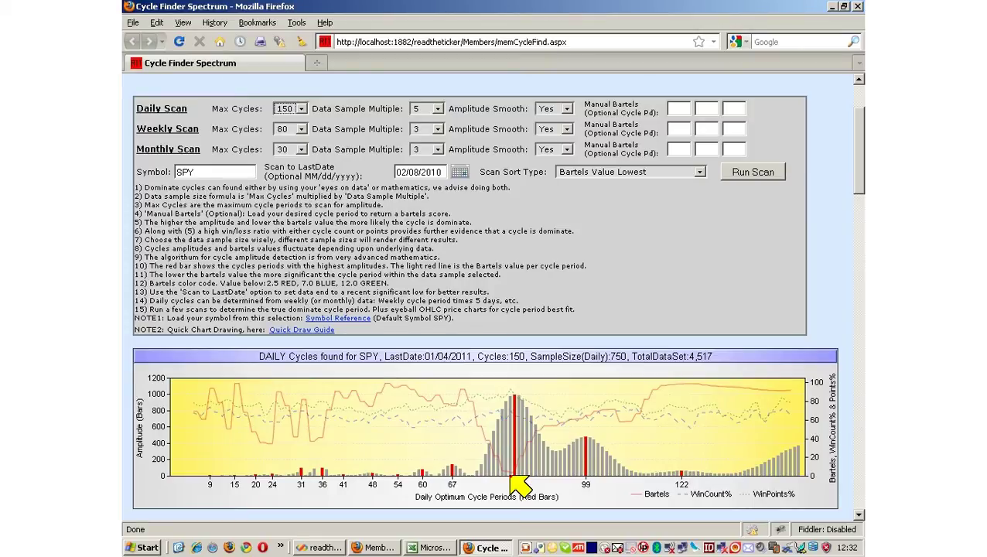
mouse_move(512, 477)
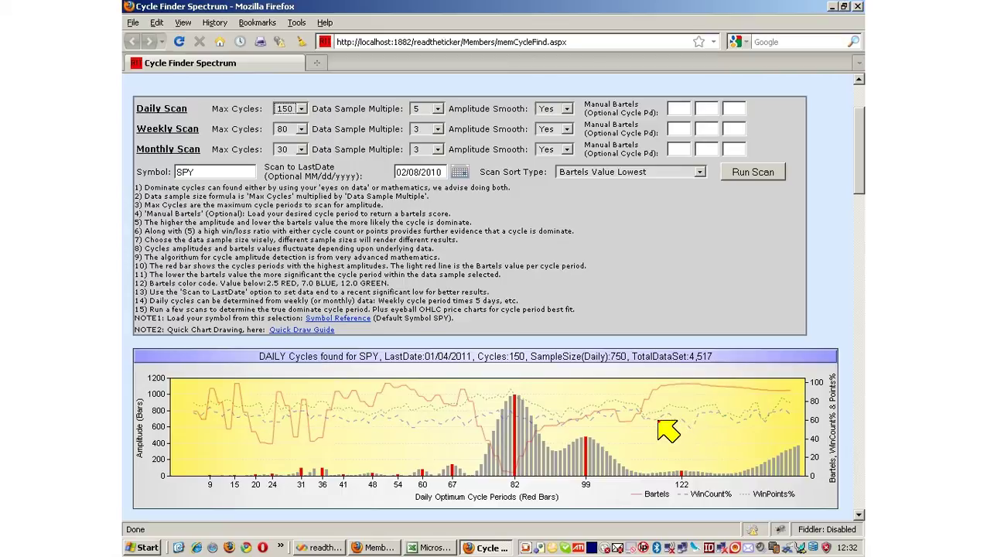
mouse_move(657, 419)
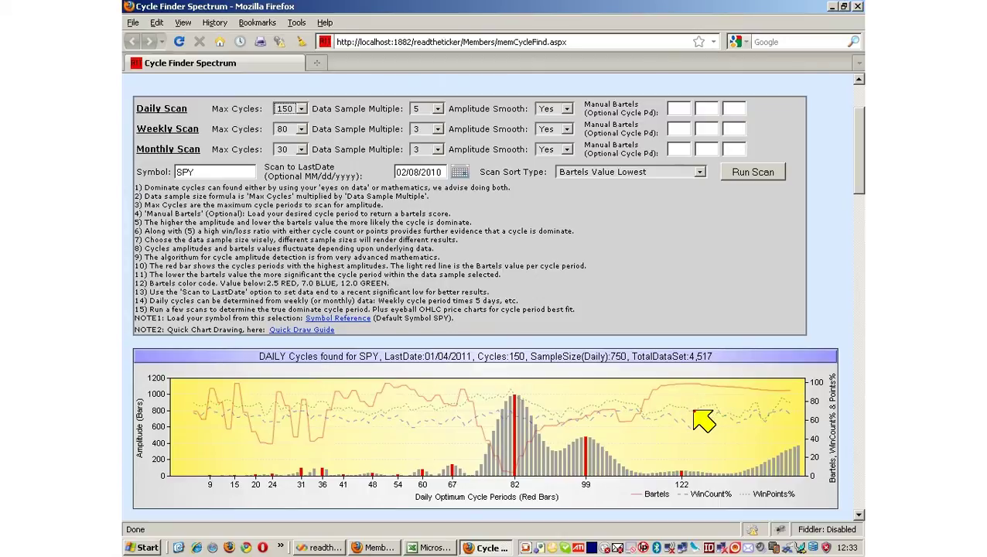
mouse_move(685, 410)
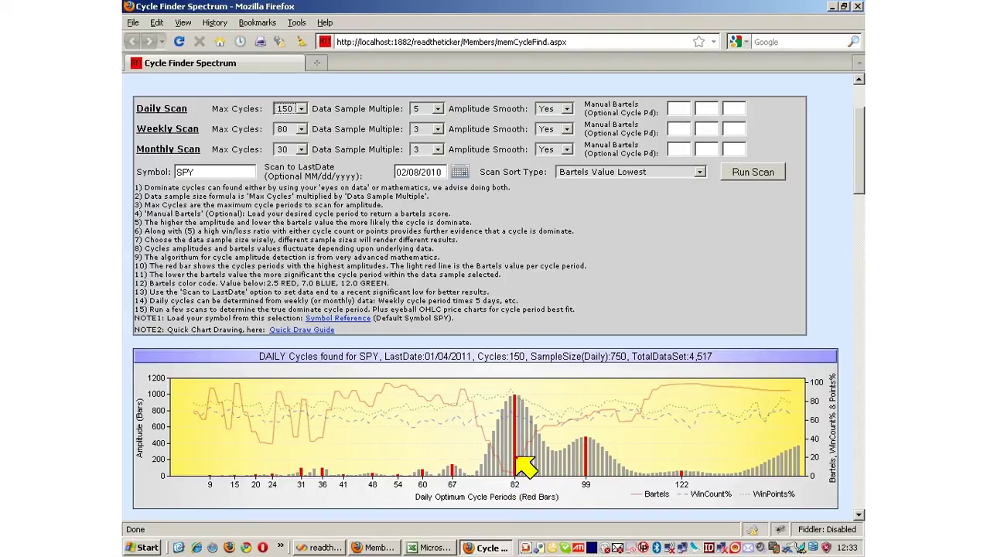
mouse_move(523, 423)
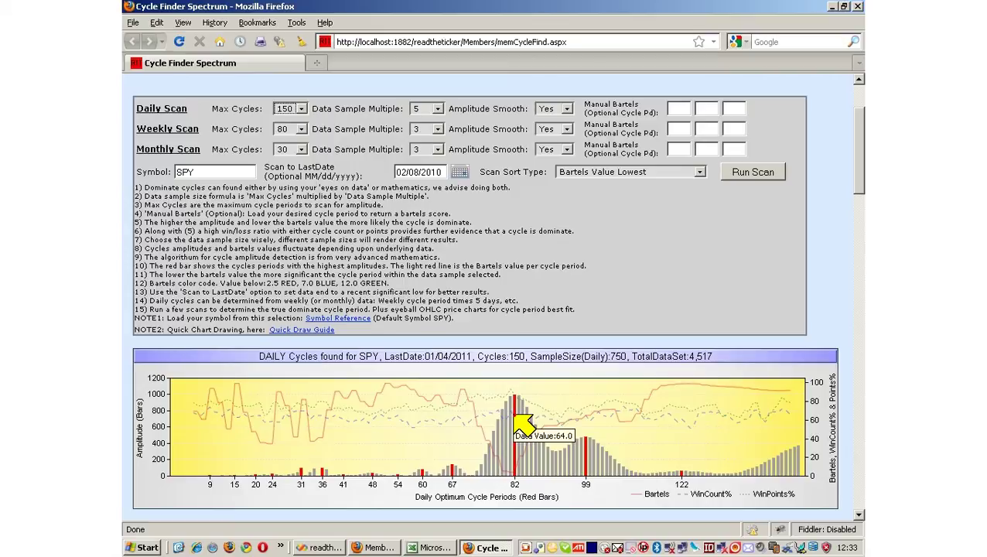
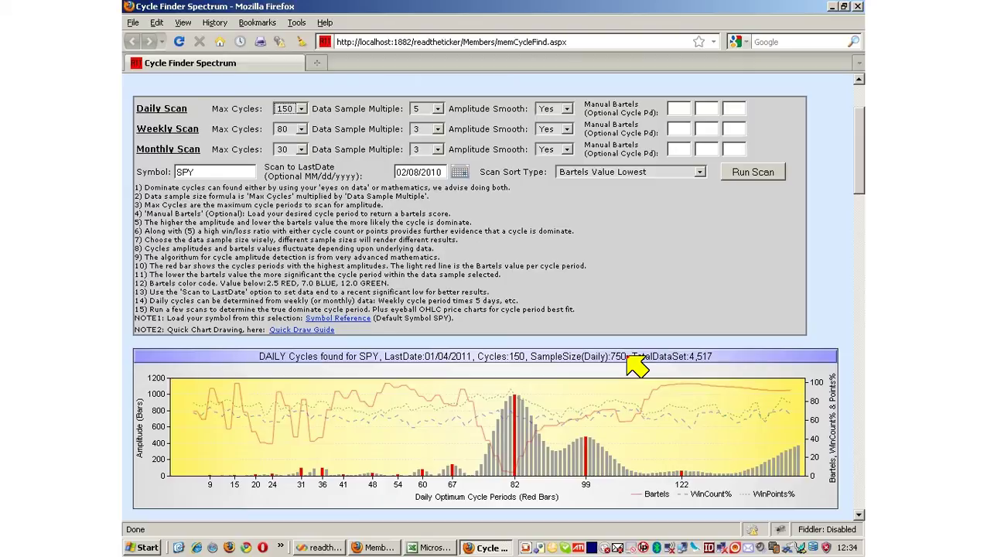
- Run the SPY scan to 02/08/2010 with 150 daily max cycles and a data sample multiple of 5
click(301, 108)
click(300, 108)
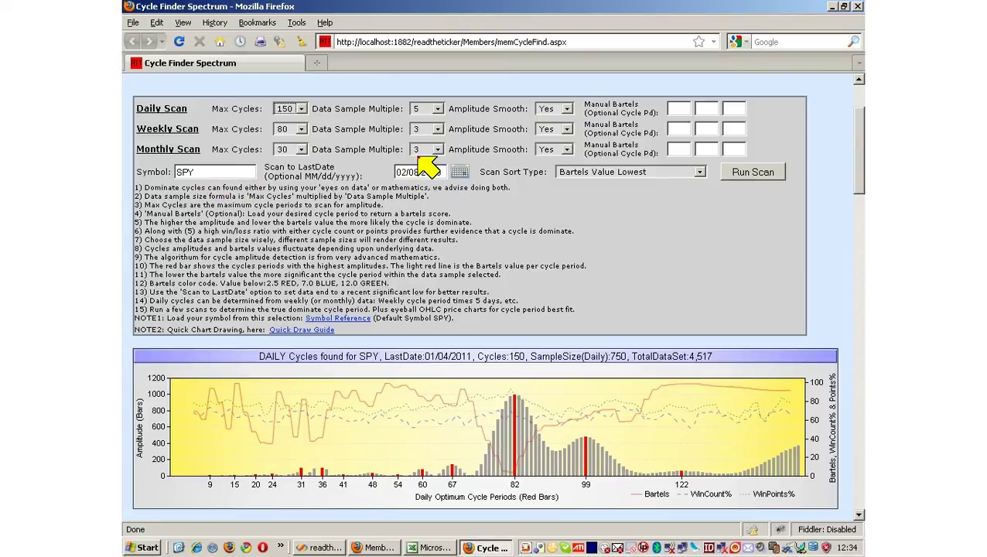
click(758, 173)
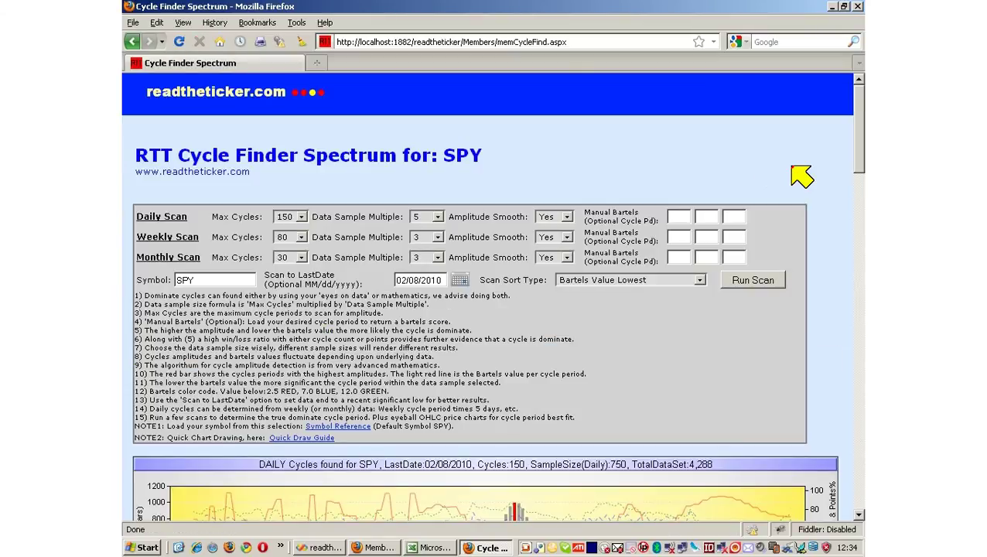
drag(860, 108, 859, 141)
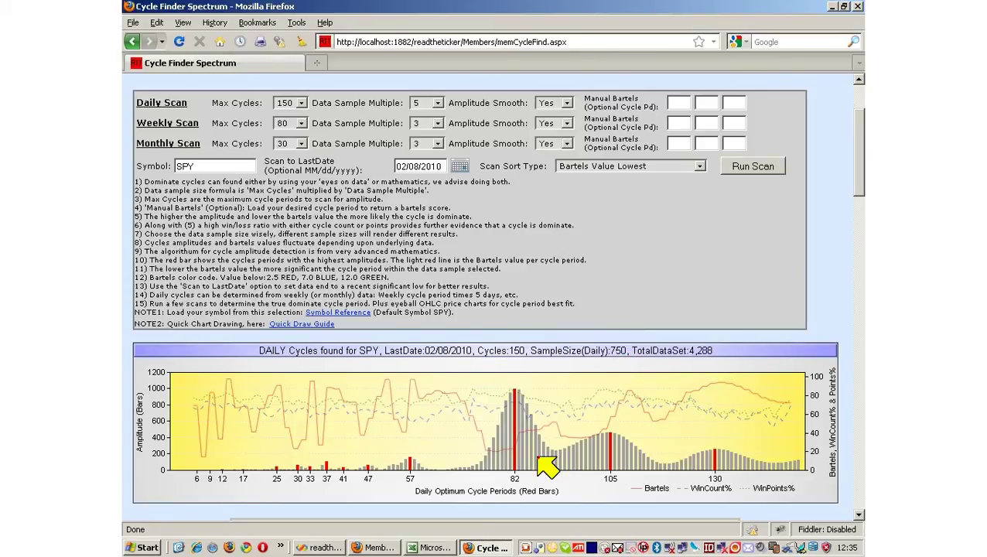
- Compare the new daily spectrum with the SP500 Trust price chart and review the daily Cycle Significance Report
click(396, 547)
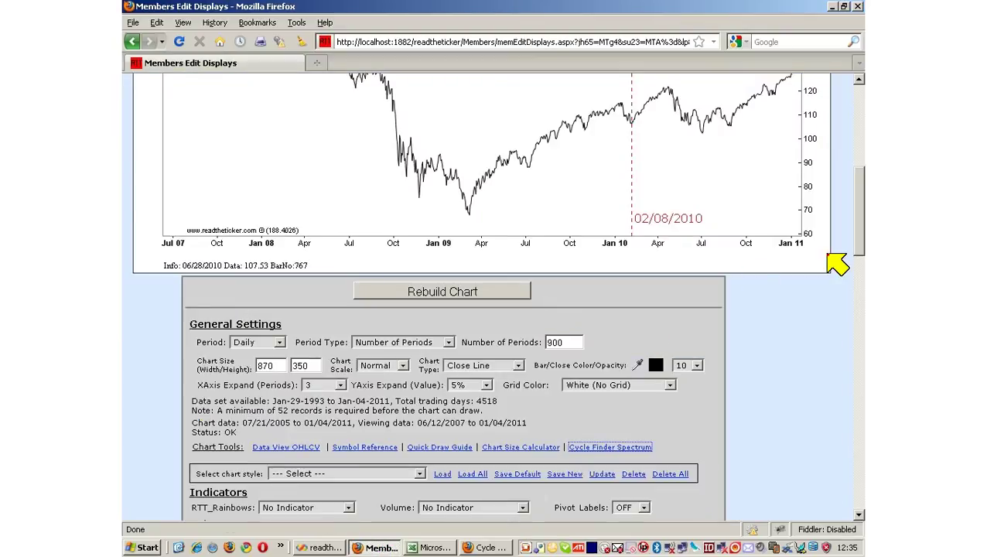
scroll(631, 311, up, 3)
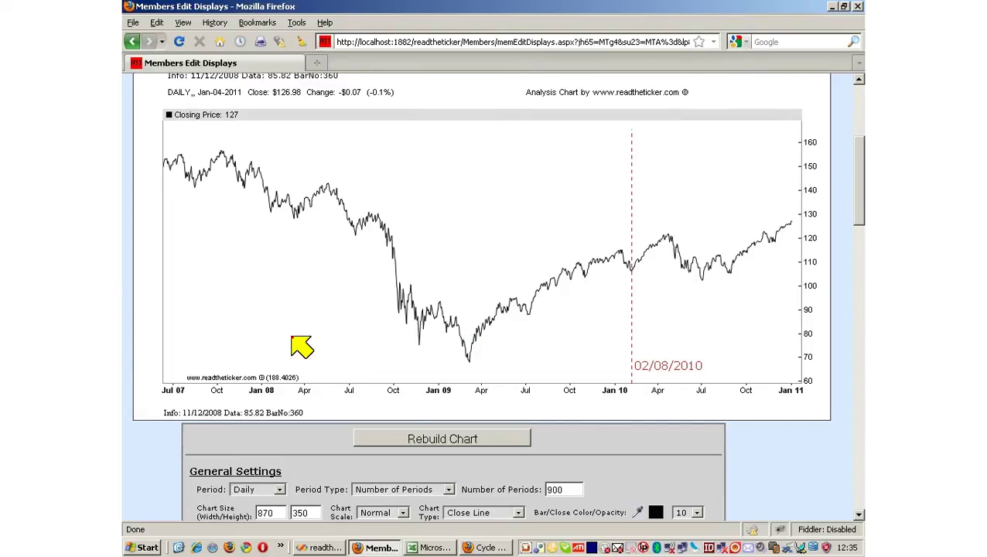
click(489, 547)
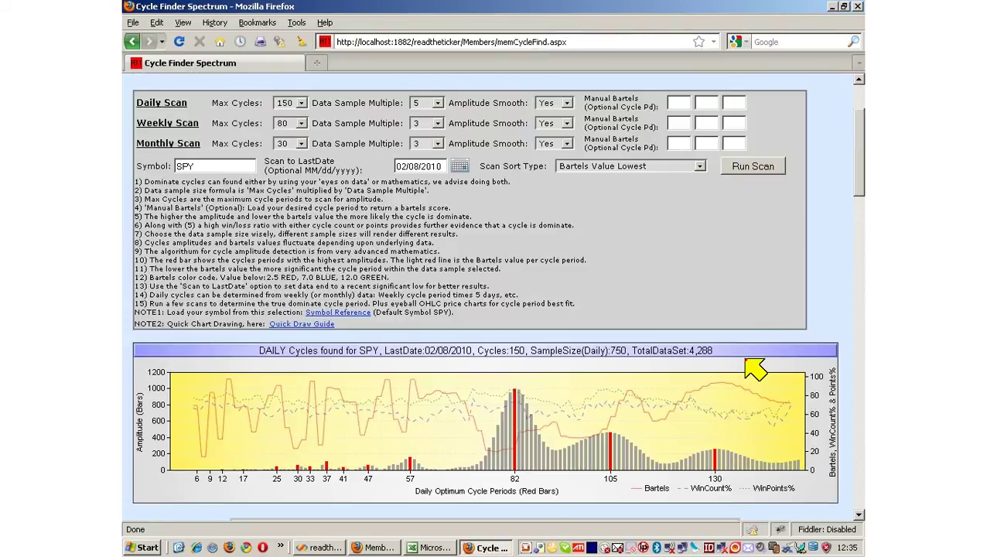
scroll(858, 191, down, 1)
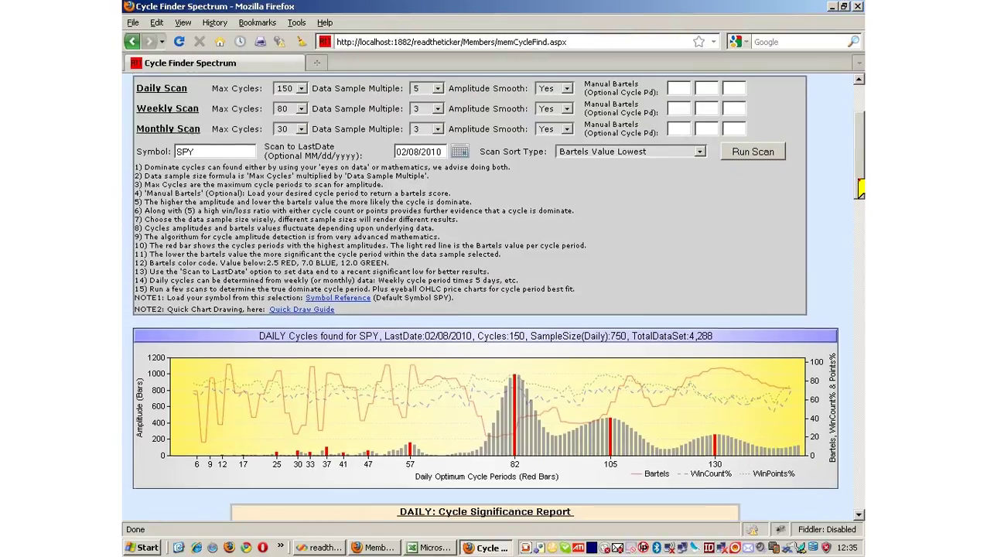
drag(859, 188, 859, 187)
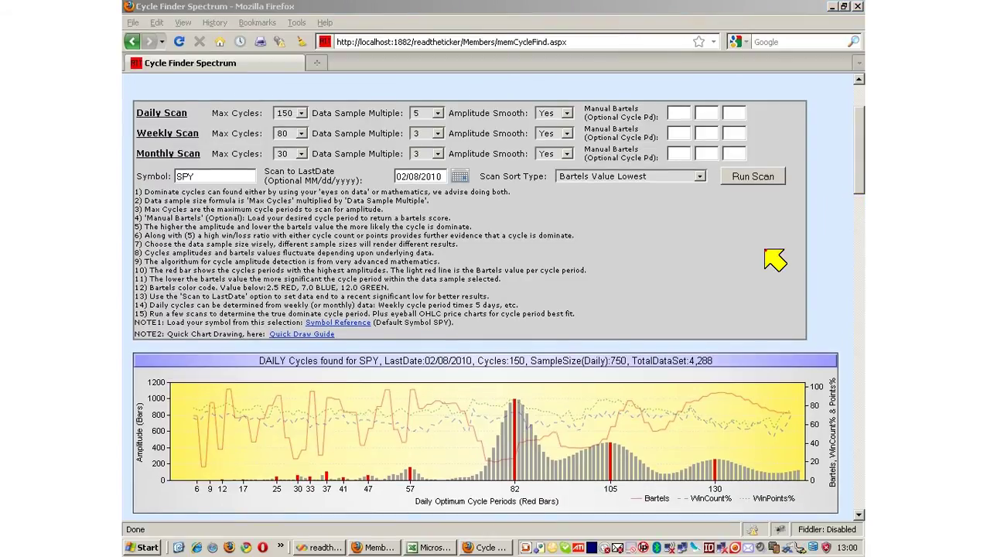
drag(861, 193, 862, 218)
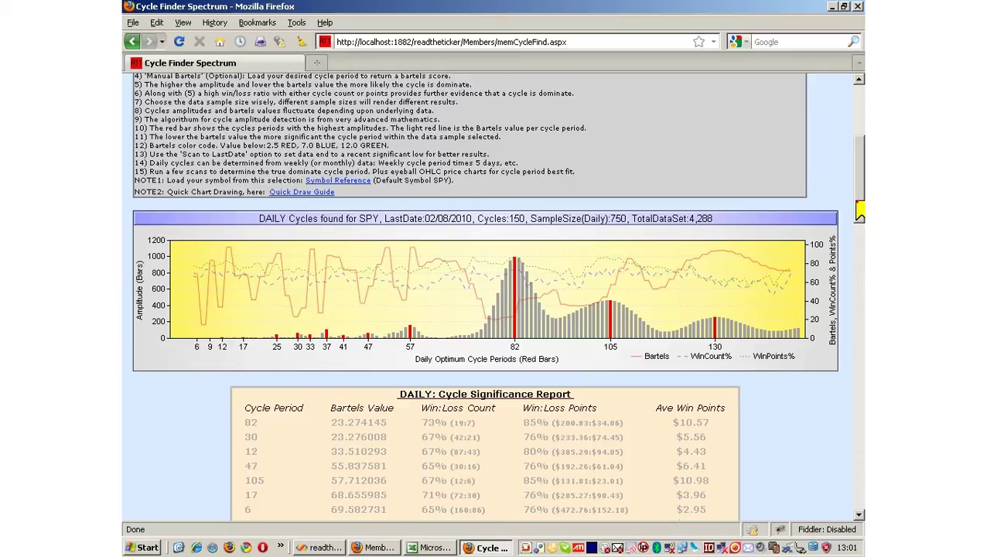
drag(859, 212, 860, 181)
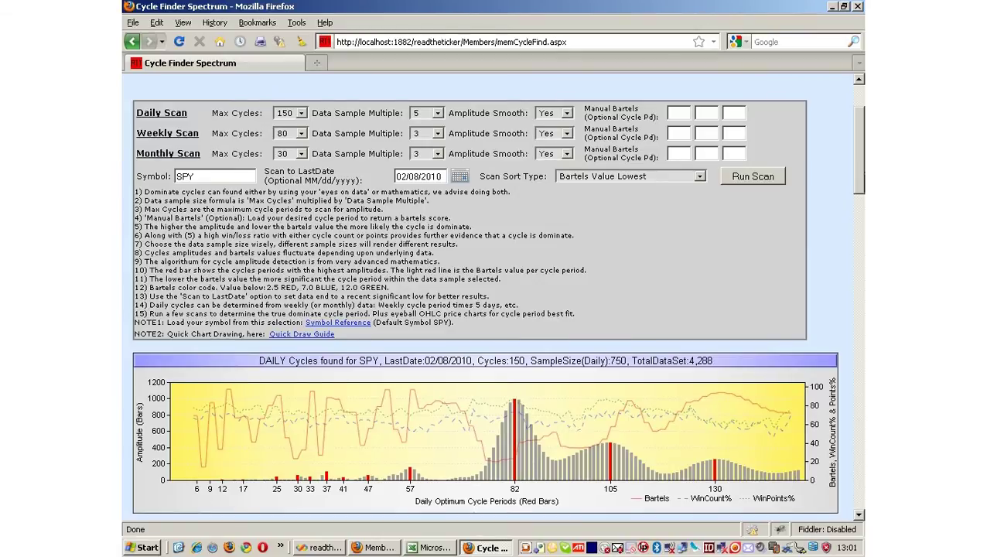
- Run the daily scan with 500 max cycles and a data sample multiple of 10
click(302, 113)
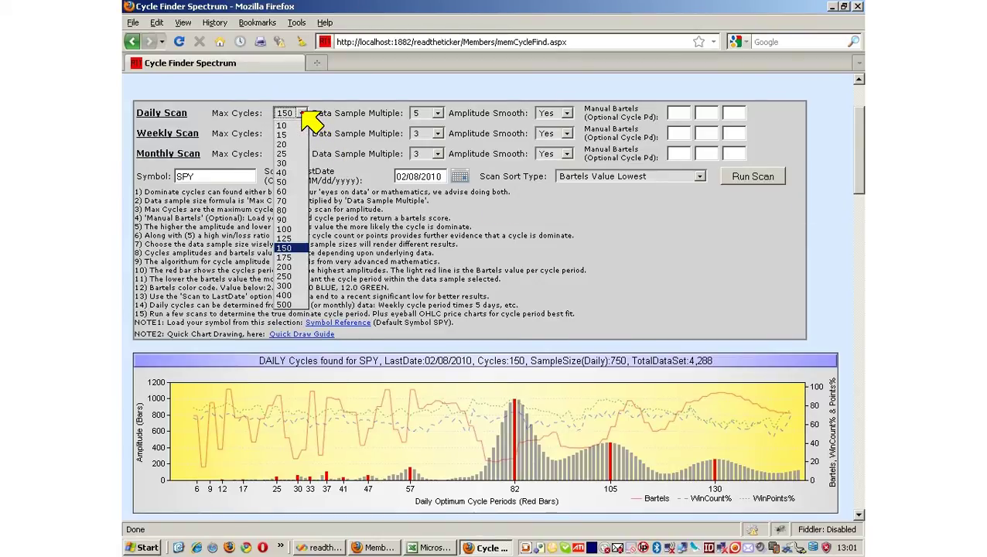
click(298, 304)
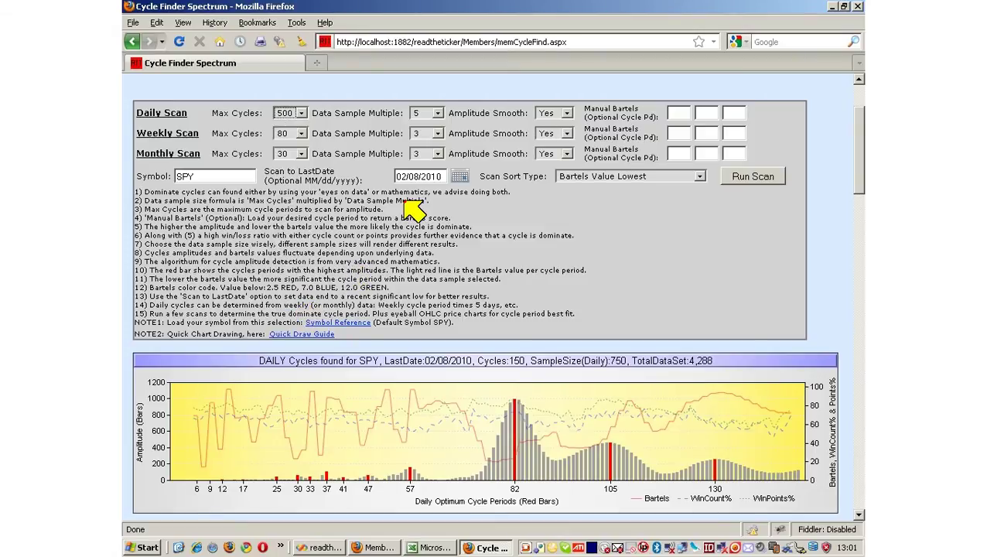
click(438, 114)
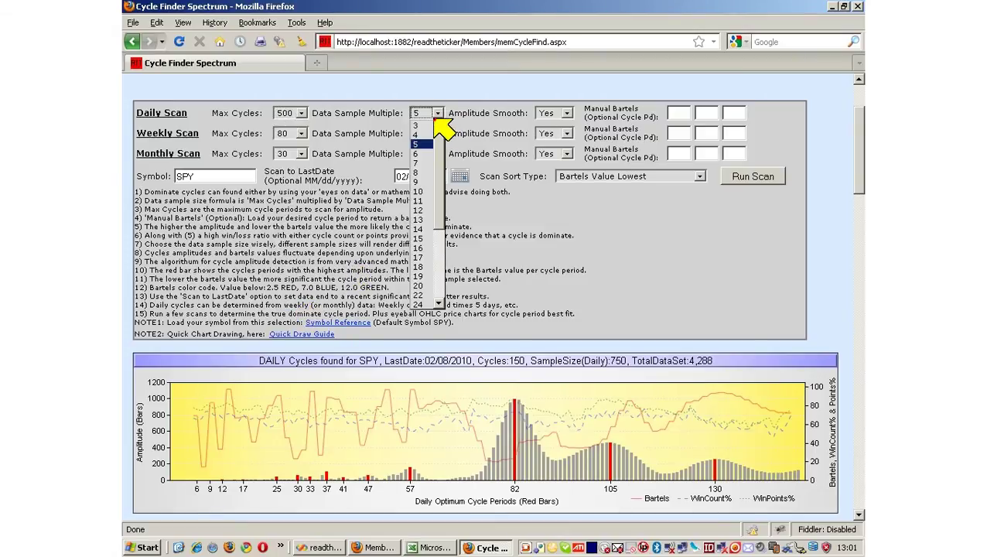
click(433, 191)
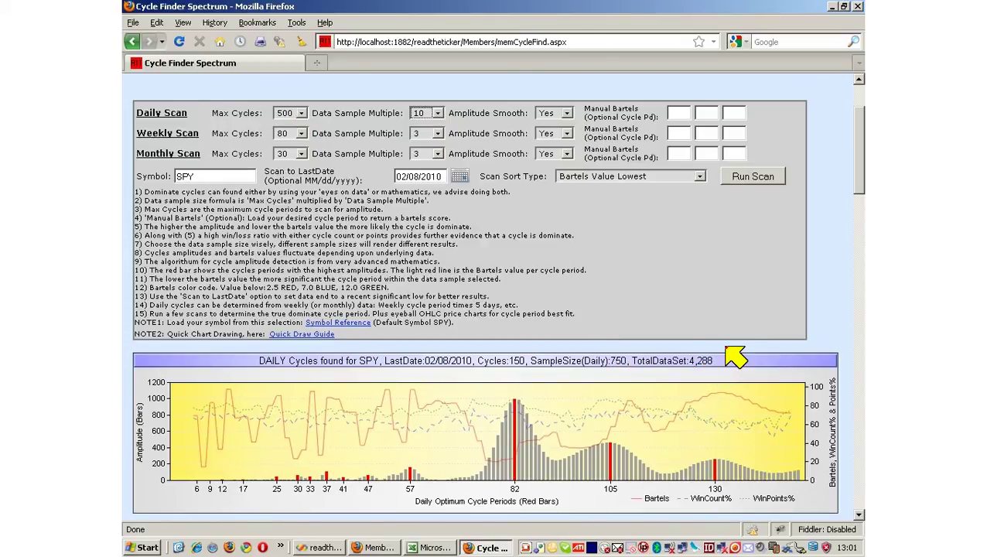
click(754, 178)
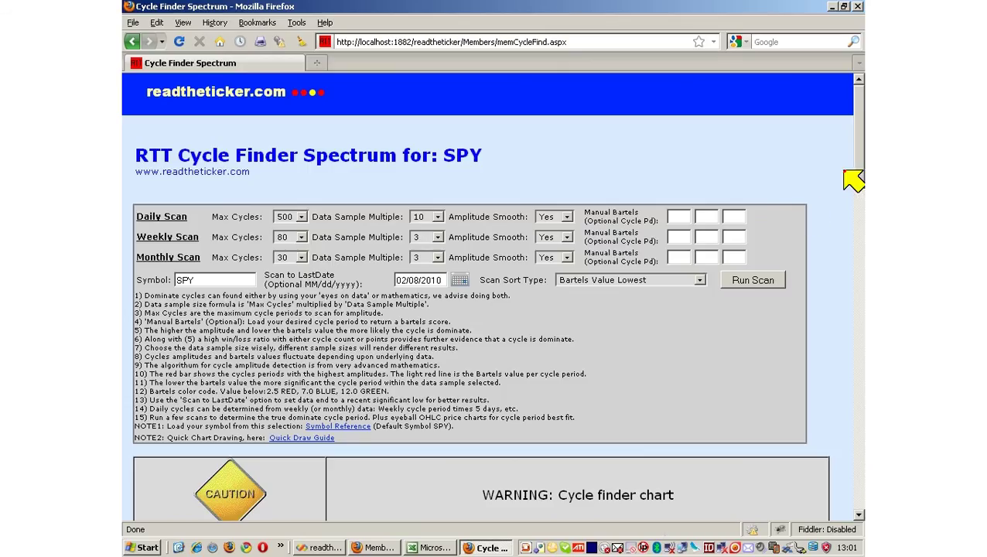
- Check the sample size comment and reduce the daily data sample multiple to 8
drag(853, 179, 855, 195)
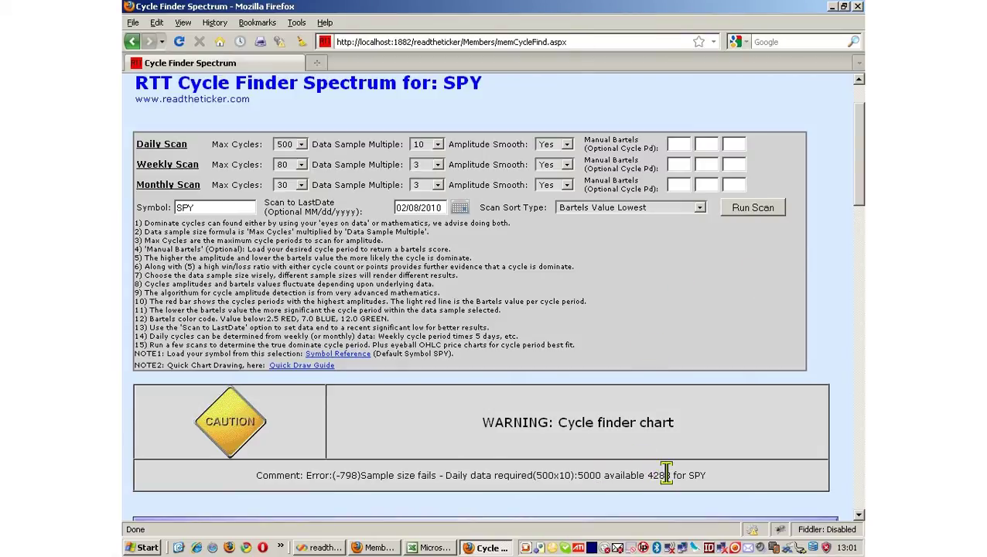
click(438, 144)
click(430, 207)
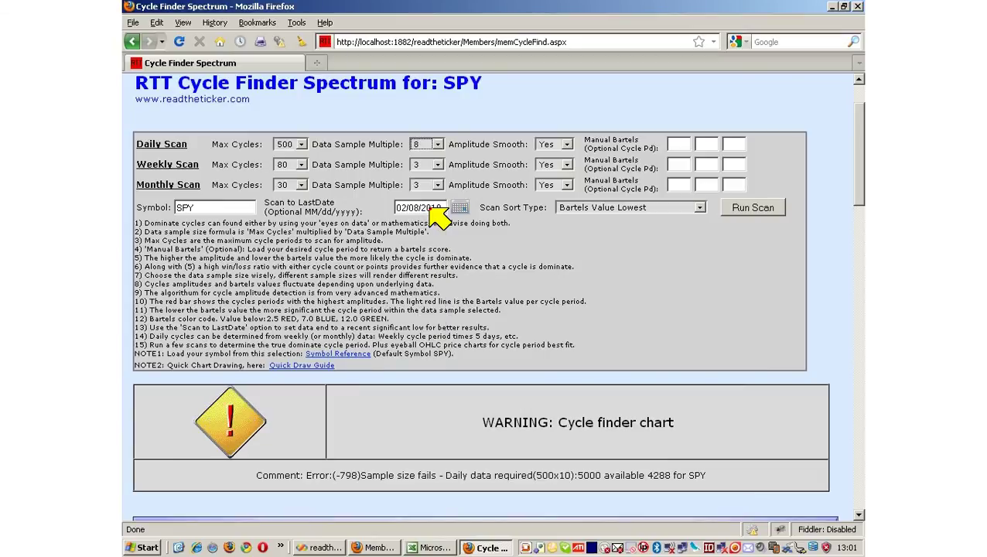
- Run the SPY scan with 500 daily max cycles and a multiple of 8, and inspect the spectrum's 326 and 389 peaks
click(769, 207)
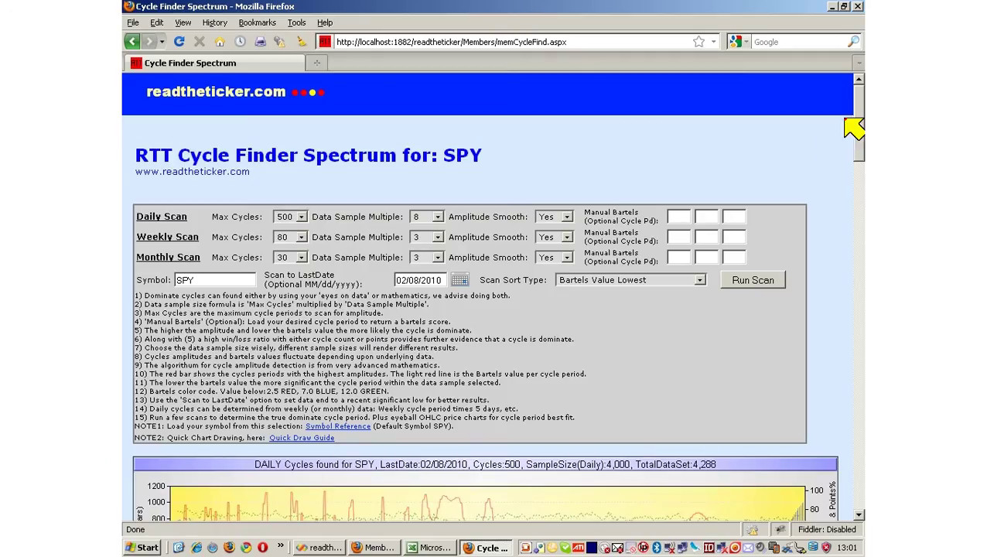
scroll(853, 128, down, 3)
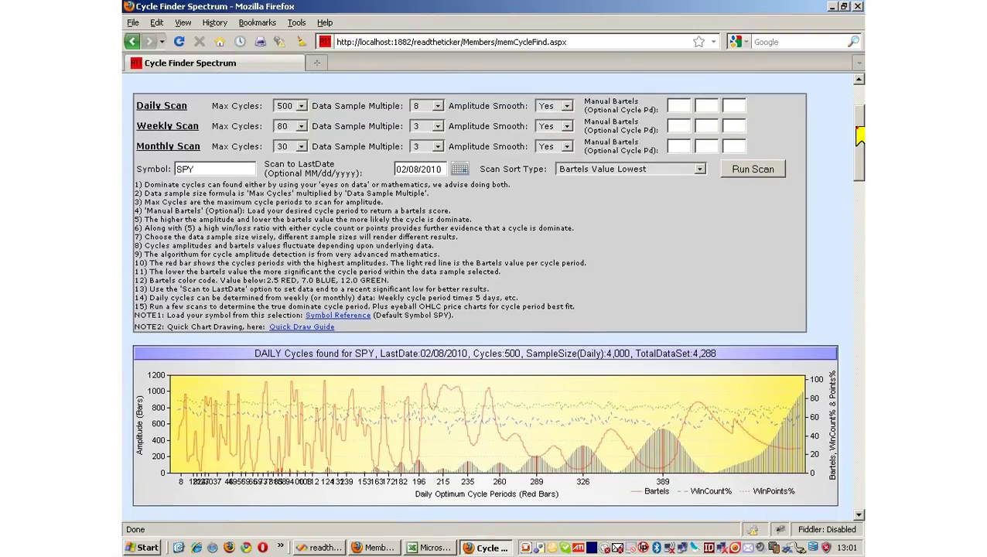
scroll(859, 135, up, 1)
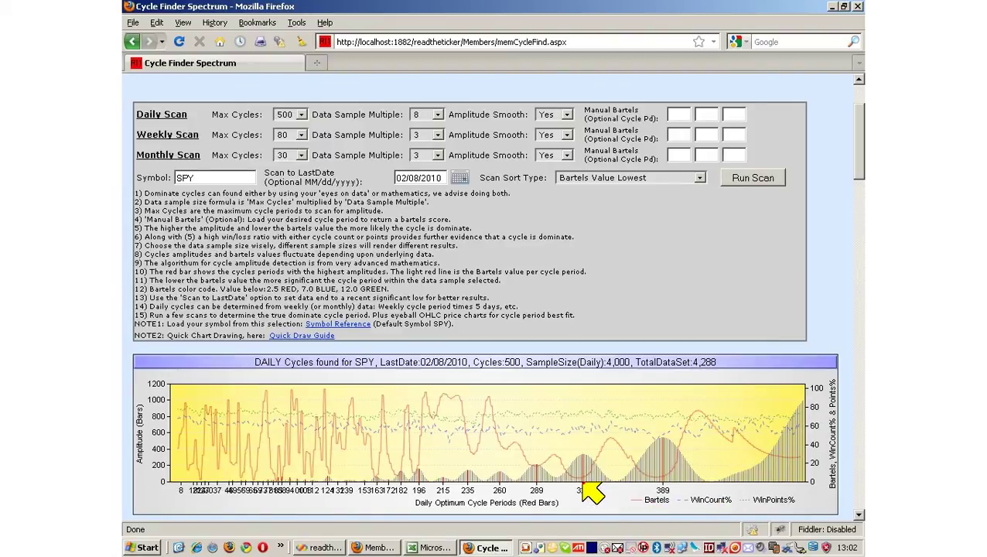
mouse_move(584, 483)
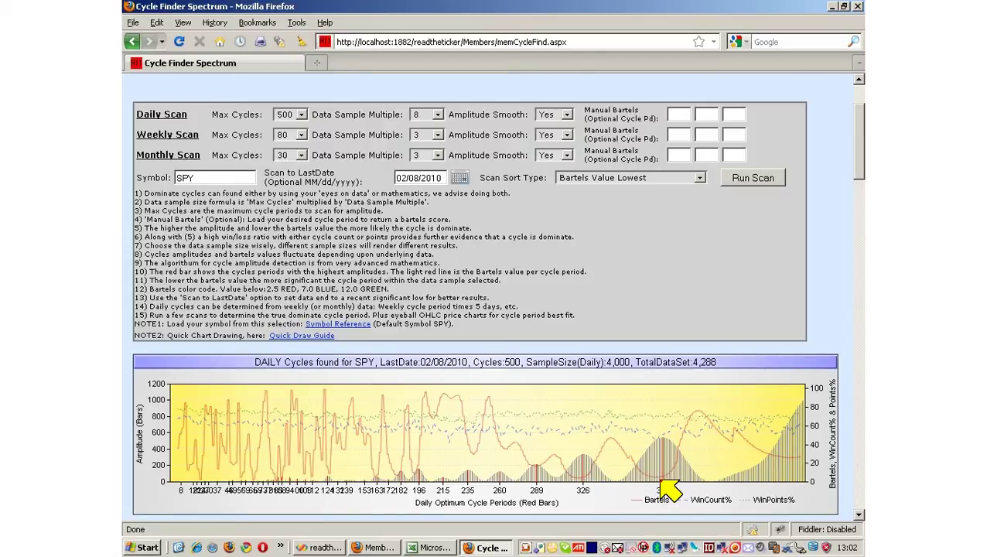
mouse_move(663, 483)
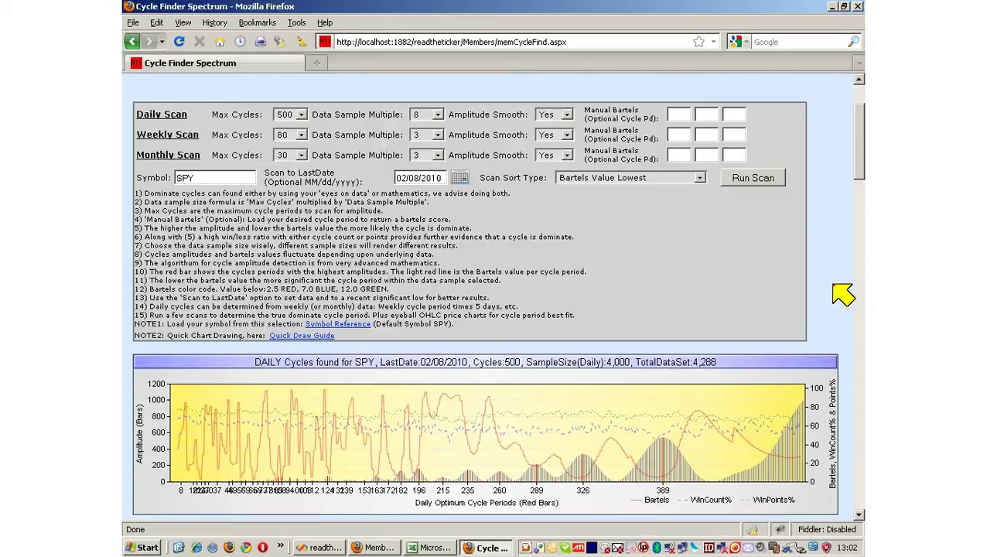
- Highlight the Bartels values of the 65, 389 and 182 cycles in the daily Cycle Significance Report
drag(860, 175, 860, 206)
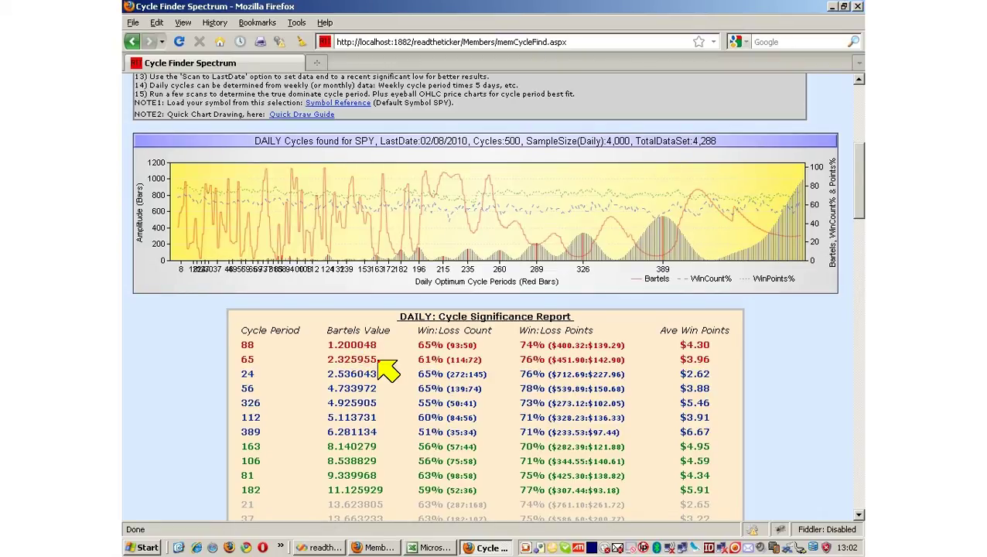
drag(382, 362, 325, 364)
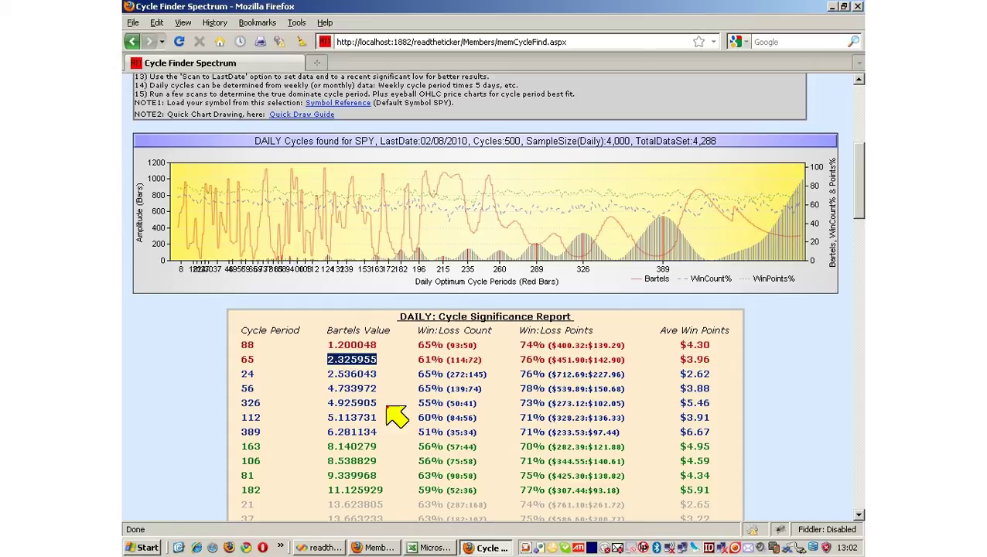
drag(381, 431, 324, 432)
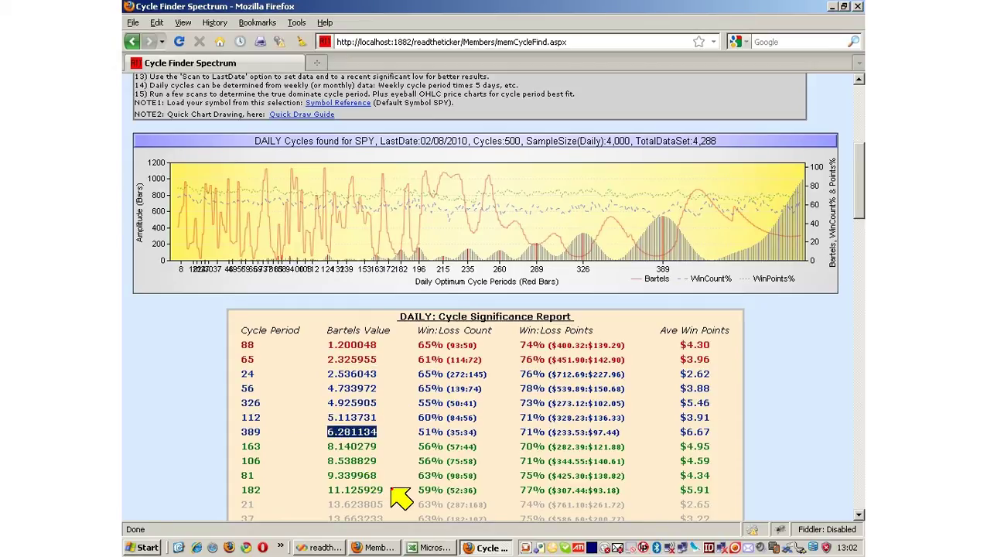
drag(385, 491, 326, 484)
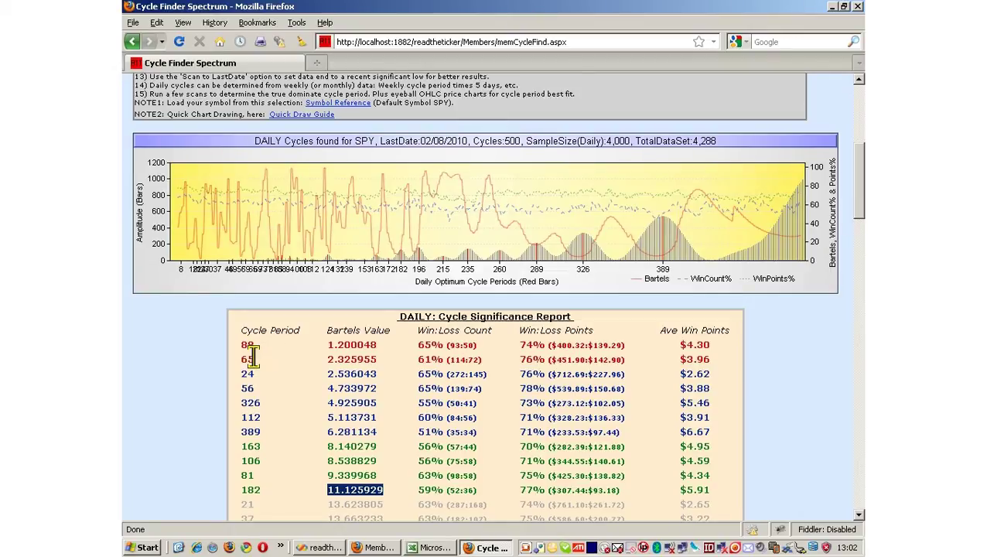
- Enter 88 and 65 as the daily scan's manual Bartels cycle periods
drag(860, 209, 860, 178)
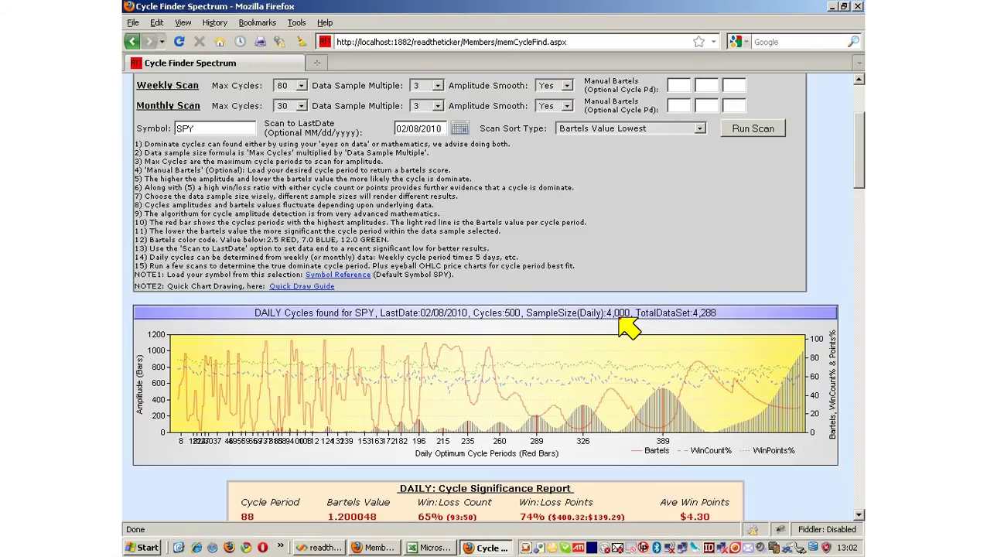
scroll(805, 286, up, 2)
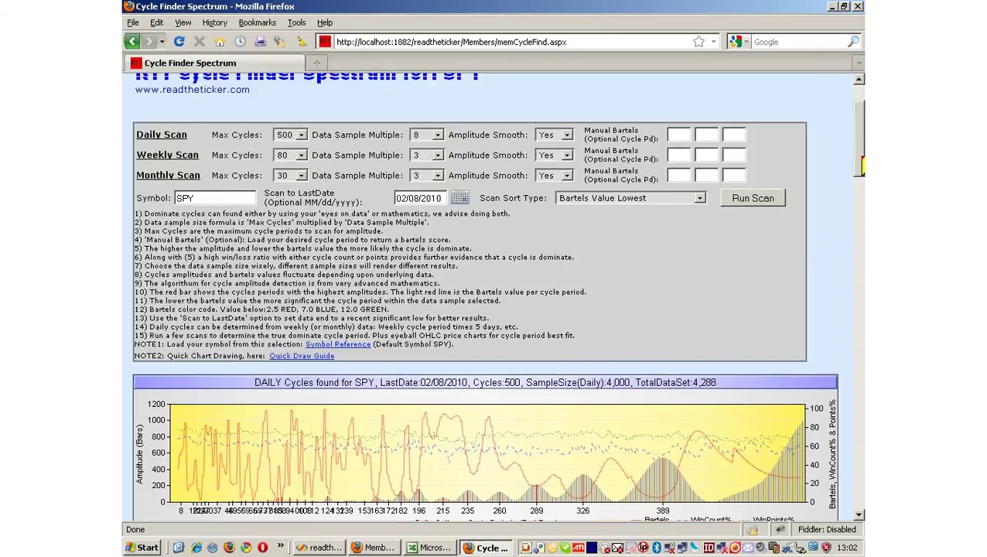
click(685, 136)
text(88)
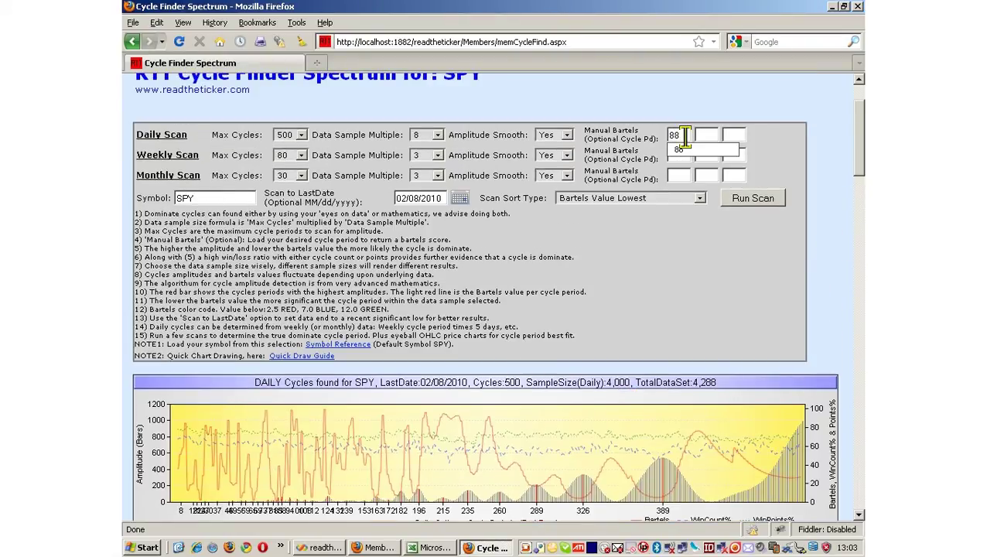
click(706, 137)
text(65)
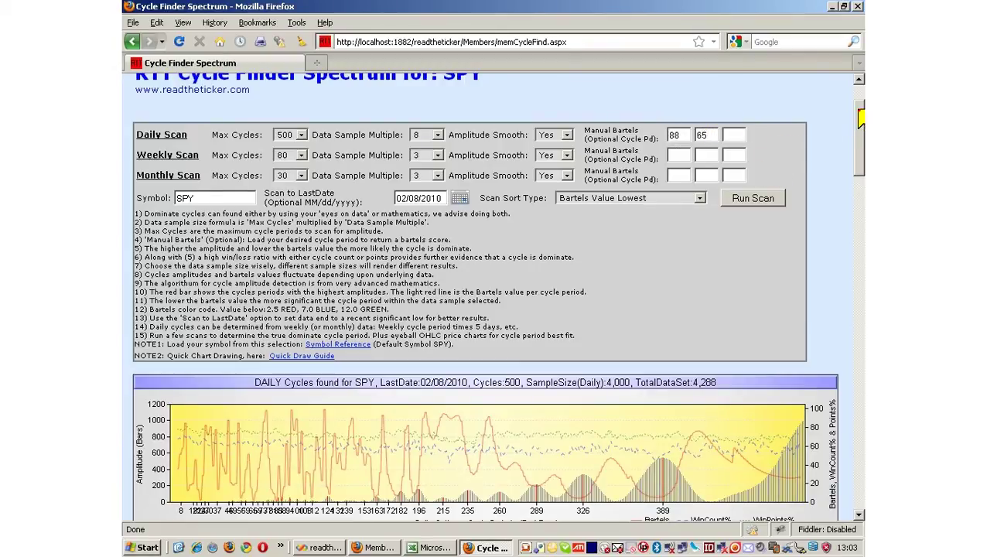
- Recheck the current daily spectrum and rerun the daily scan with 100 max cycles and a data sample multiple of 10
scroll(859, 120, down, 1)
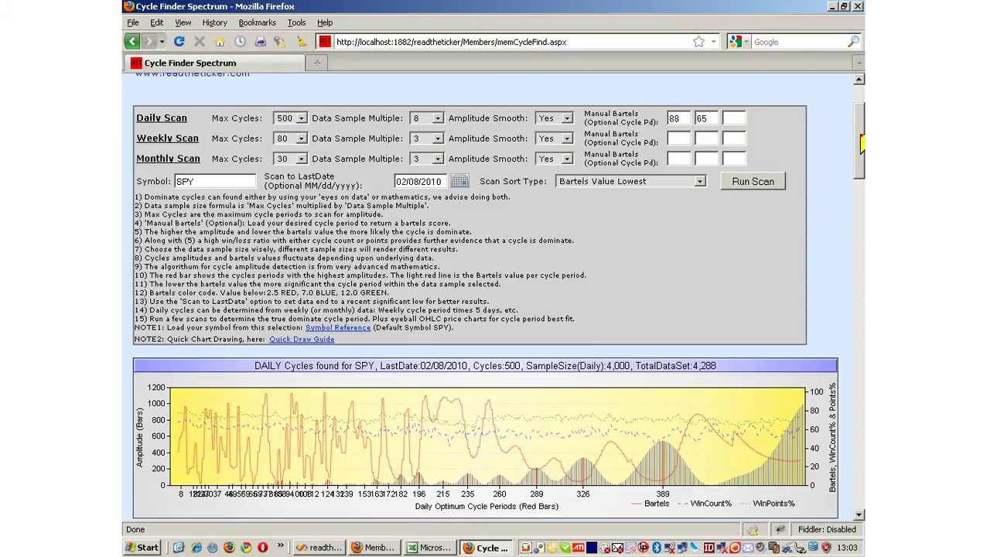
scroll(861, 143, down, 4)
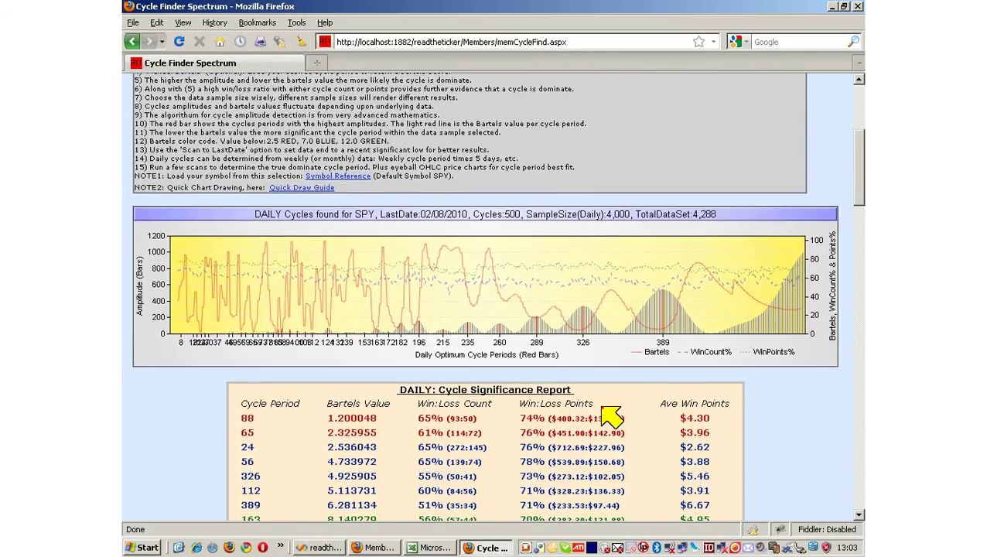
scroll(859, 178, up, 2)
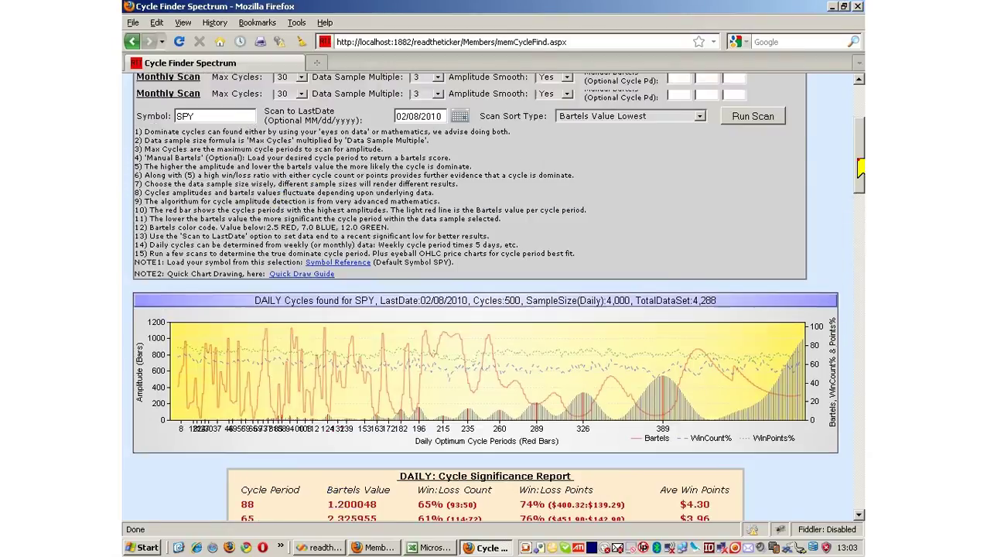
scroll(860, 169, up, 3)
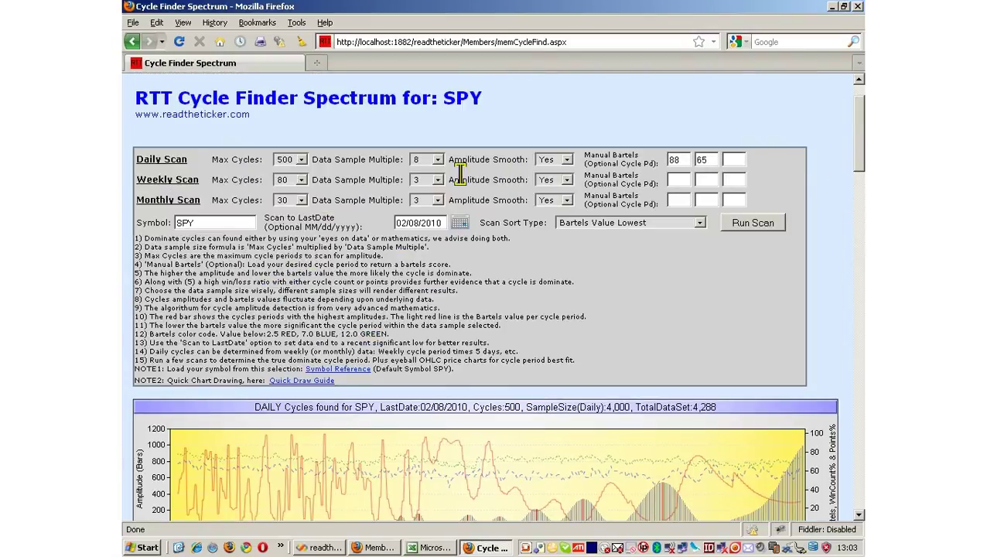
scroll(495, 301, down, 2)
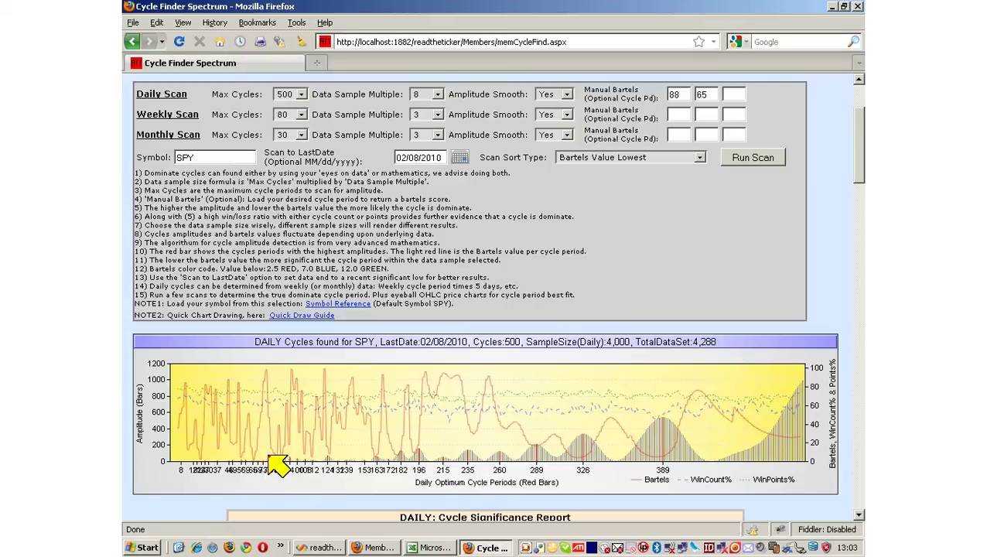
scroll(861, 193, up, 3)
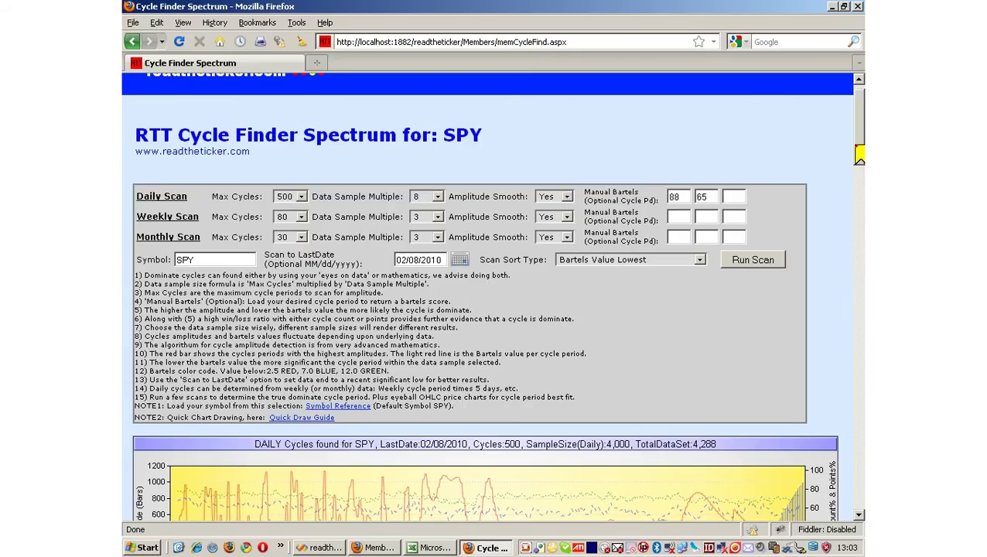
click(303, 202)
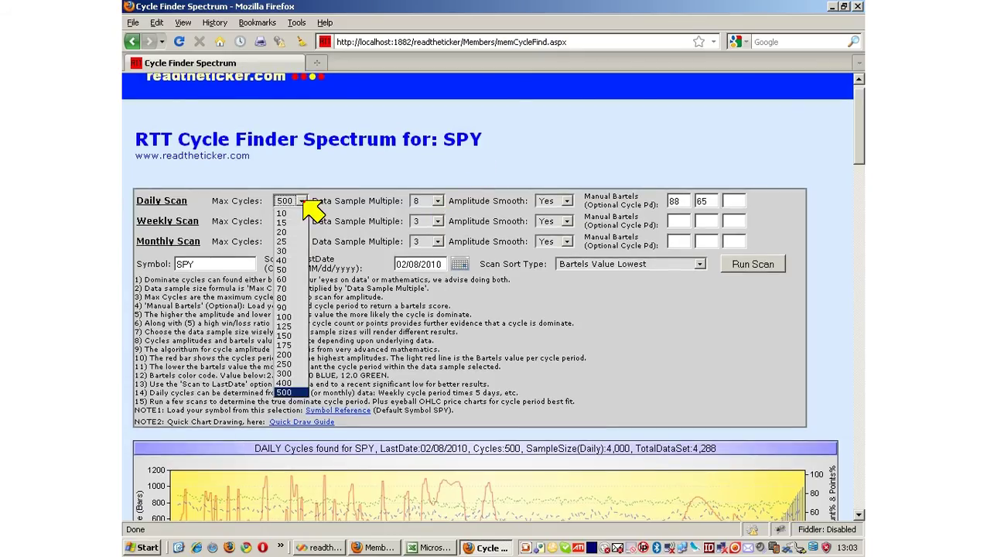
click(286, 317)
click(439, 202)
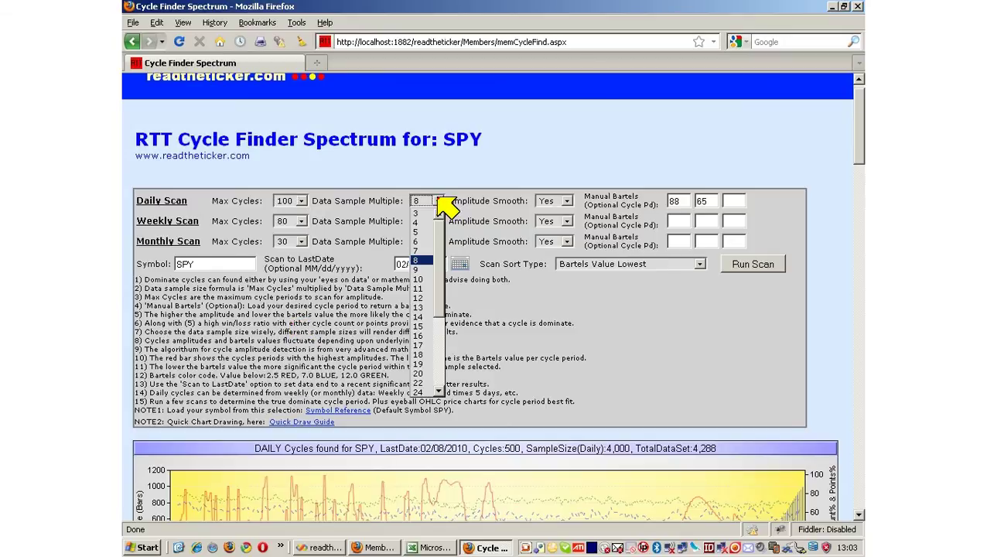
click(431, 279)
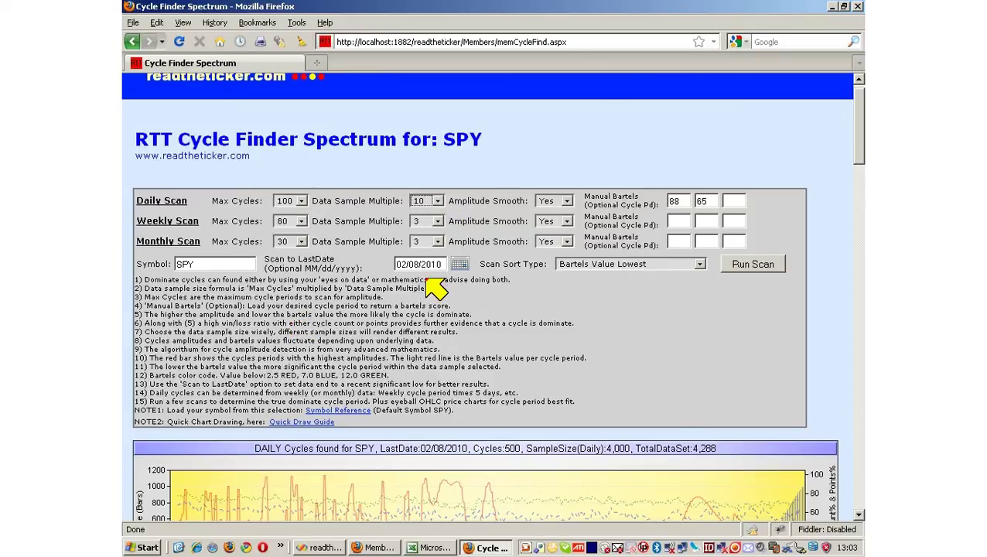
click(766, 264)
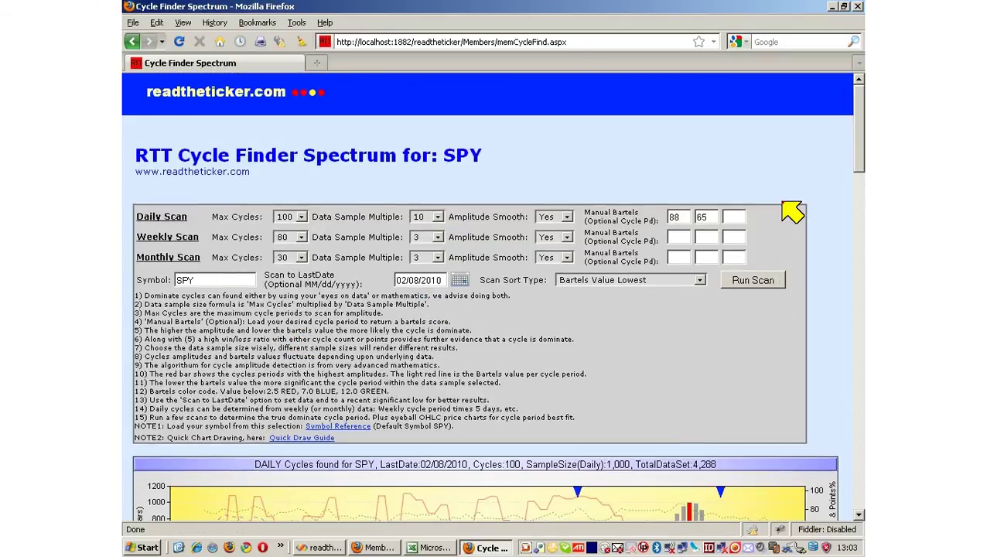
- Examine the manual cycle markers and the tallest peak in the daily spectrum, and compare their rows in the Cycle Significance Report
drag(857, 120, 857, 145)
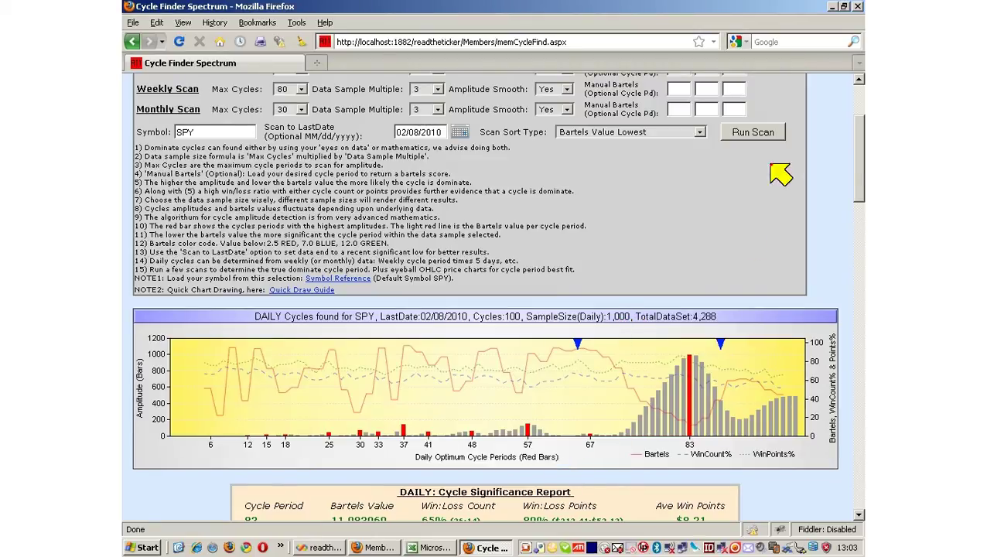
drag(859, 164, 861, 165)
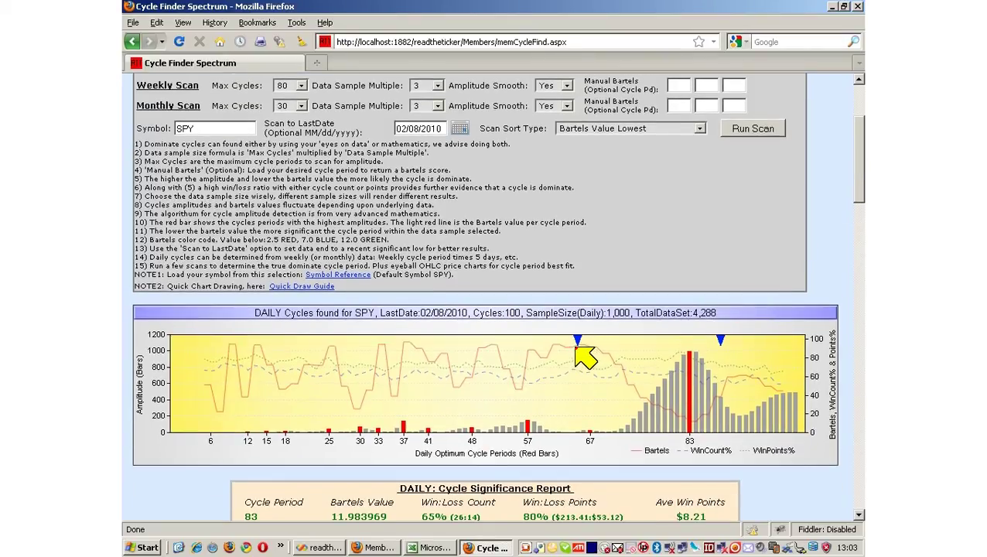
mouse_move(576, 347)
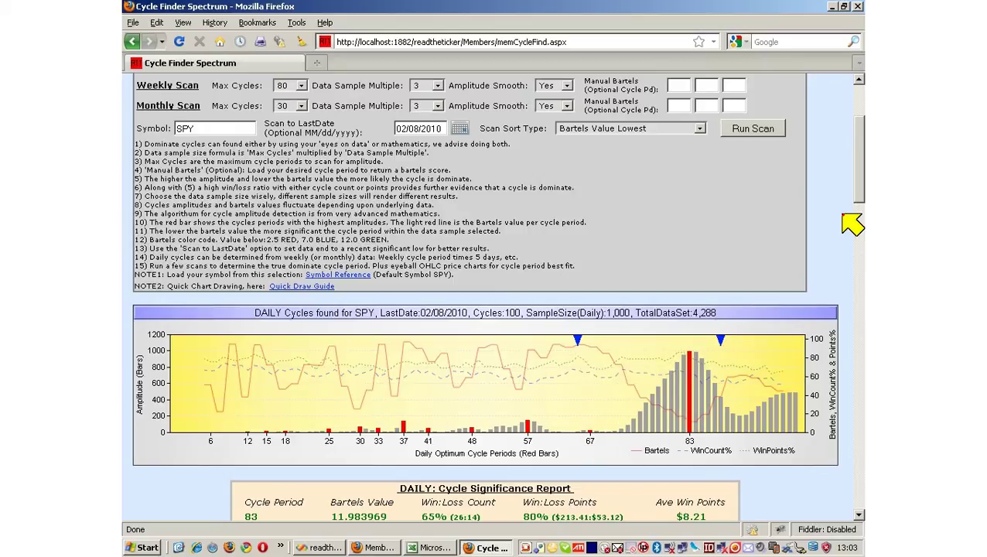
drag(861, 182, 861, 222)
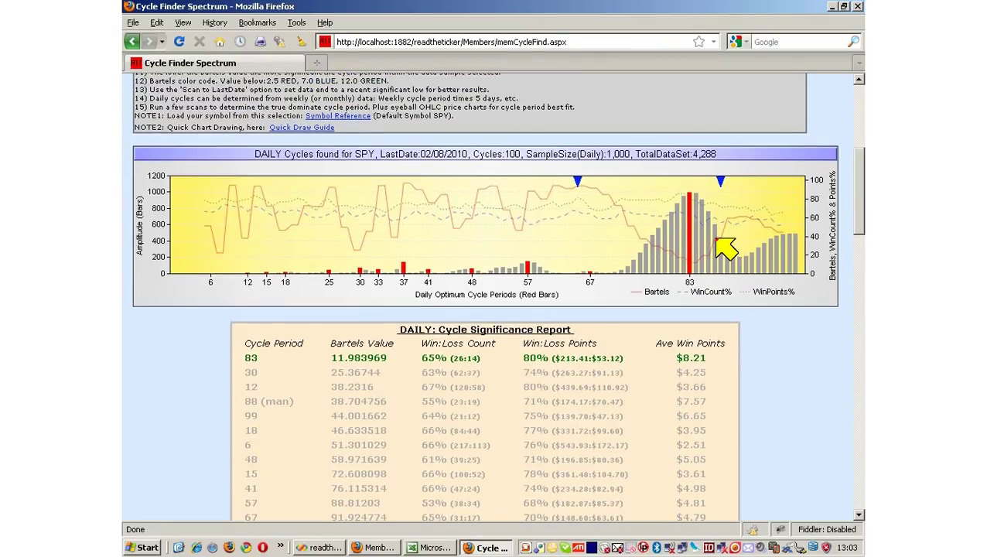
mouse_move(691, 263)
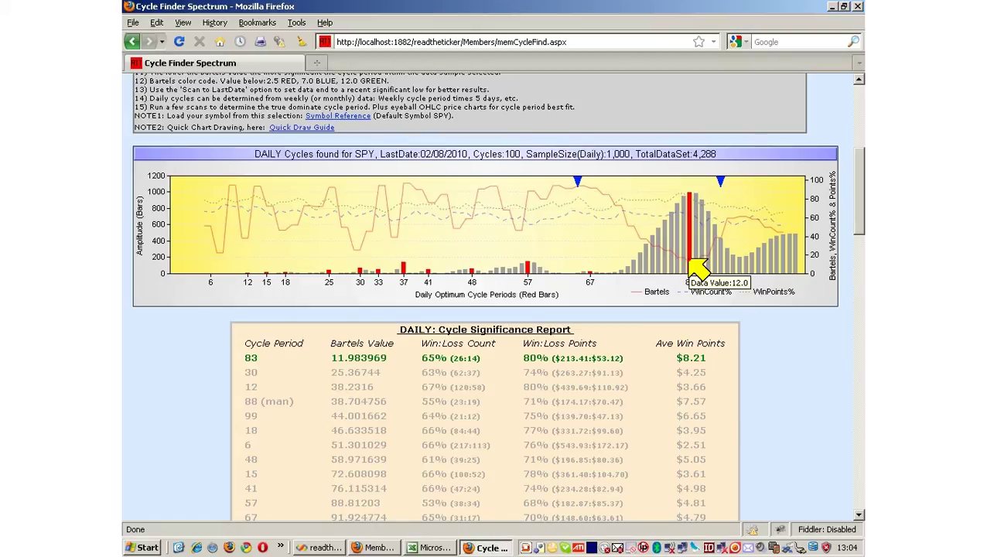
scroll(698, 266, down, 3)
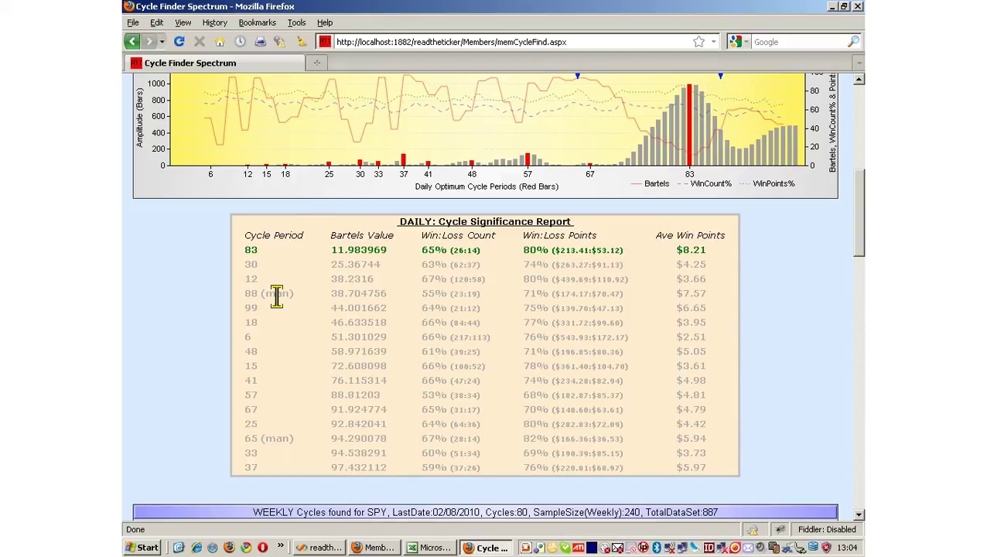
- Rerun the daily scan with a data sample multiple of 3 and review its spectrum and Cycle Significance Report
scroll(495, 294, up, 7)
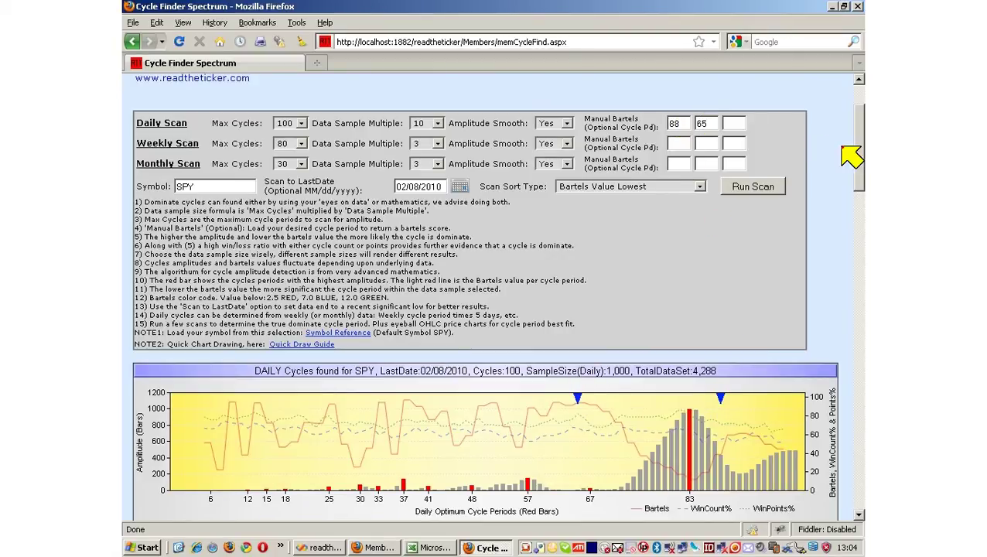
mouse_move(860, 145)
mouse_down()
mouse_move(859, 209)
mouse_move(860, 138)
mouse_up()
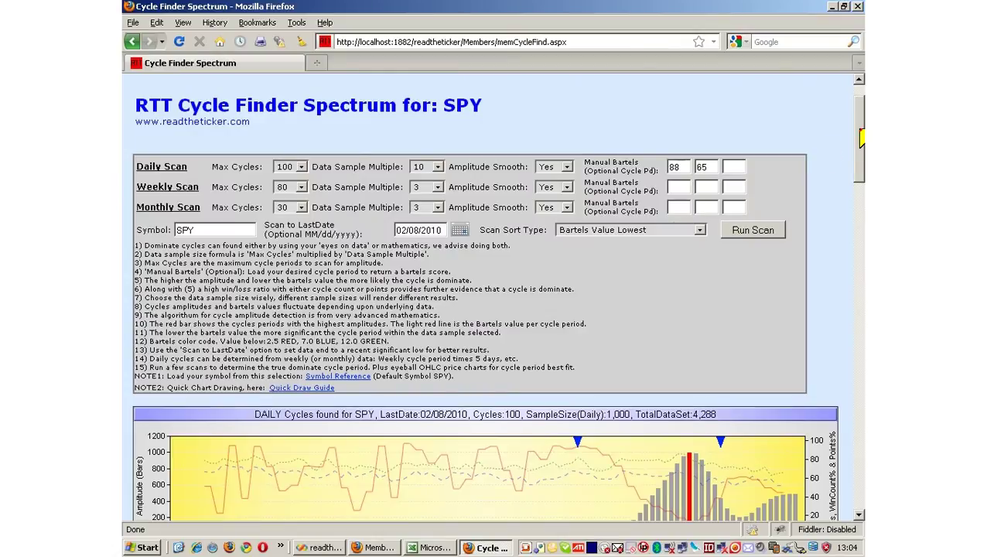
click(439, 165)
click(430, 192)
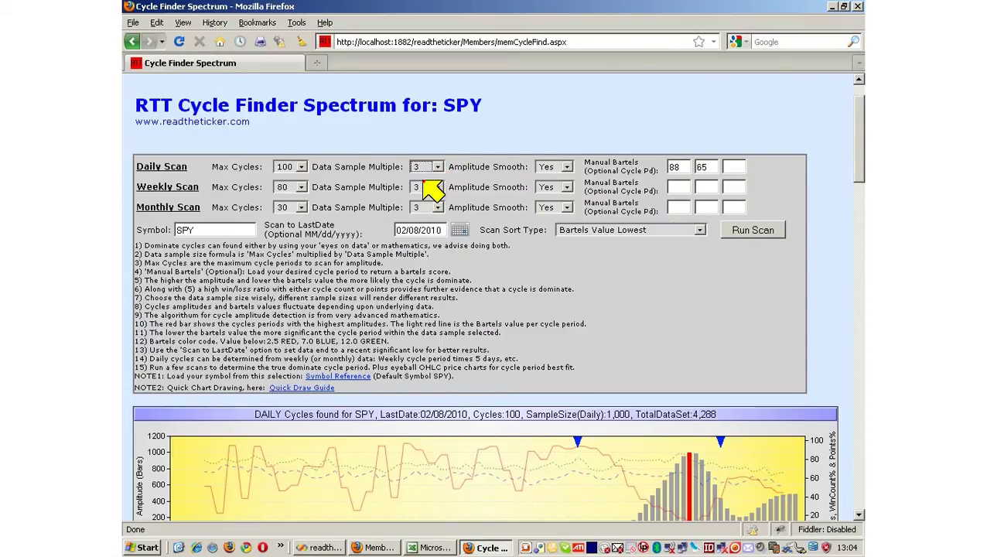
click(748, 230)
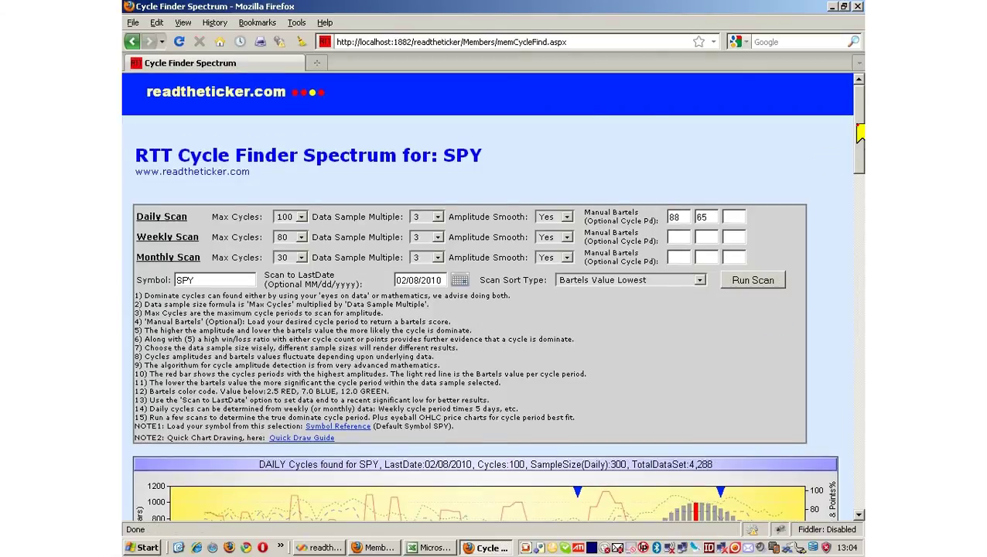
drag(858, 133, 860, 159)
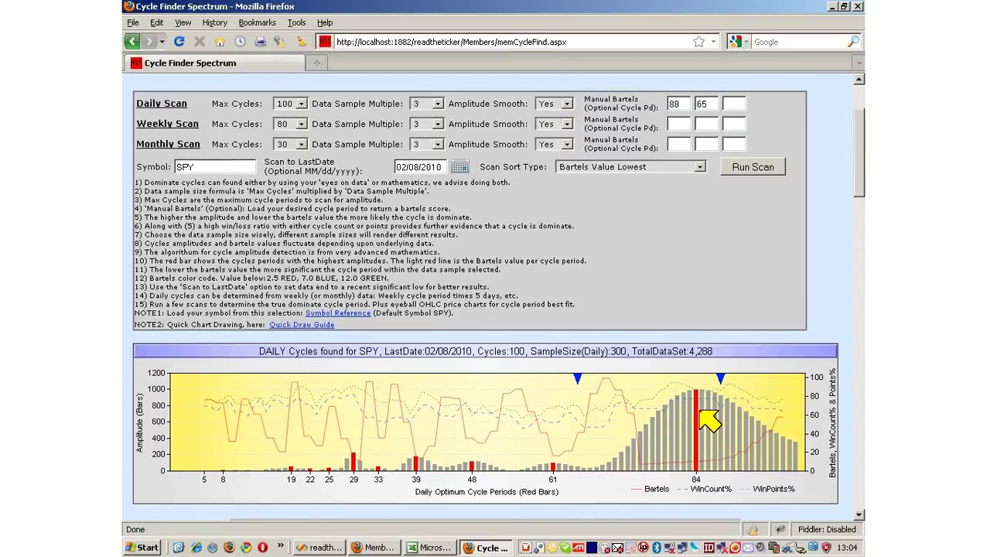
drag(860, 198, 857, 265)
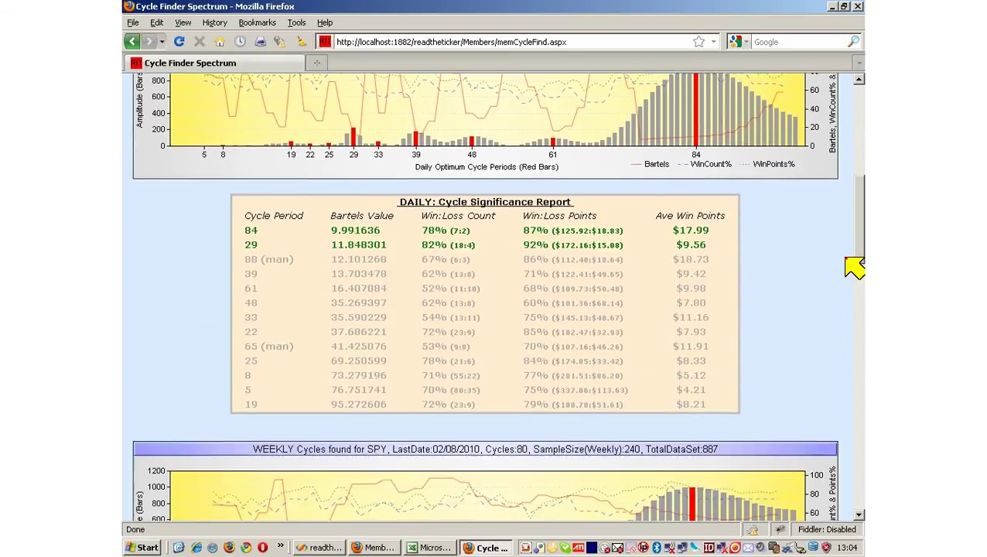
- Rerun the daily scan with 90 max cycles and 84 in place of 88 as the first manual Bartels period
scroll(854, 267, up, 3)
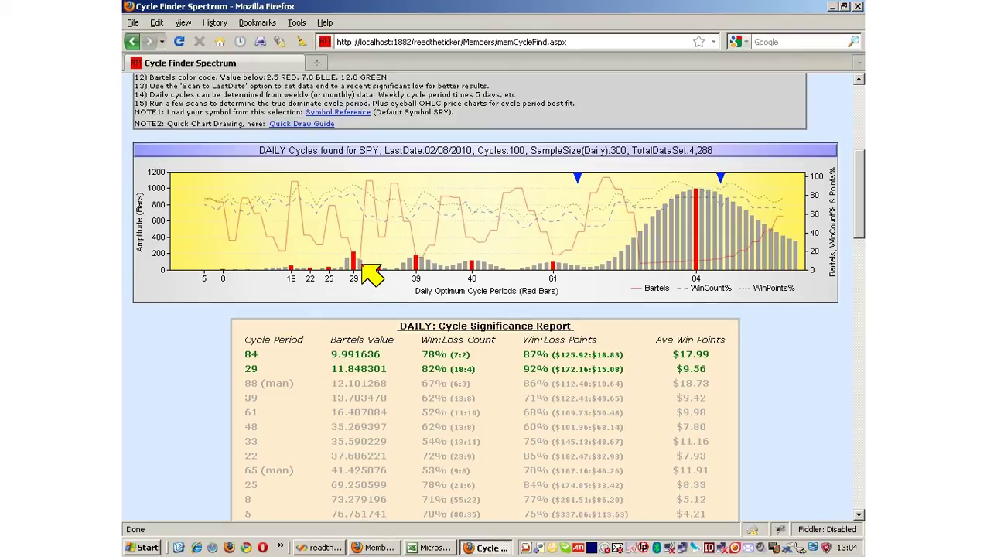
mouse_move(369, 272)
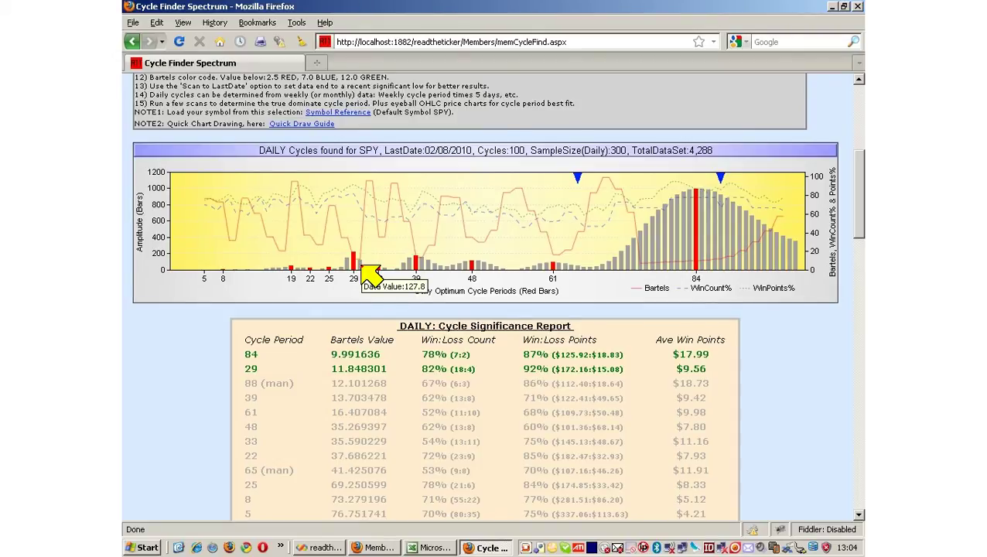
double_click(249, 354)
drag(855, 195, 860, 133)
drag(683, 171, 641, 172)
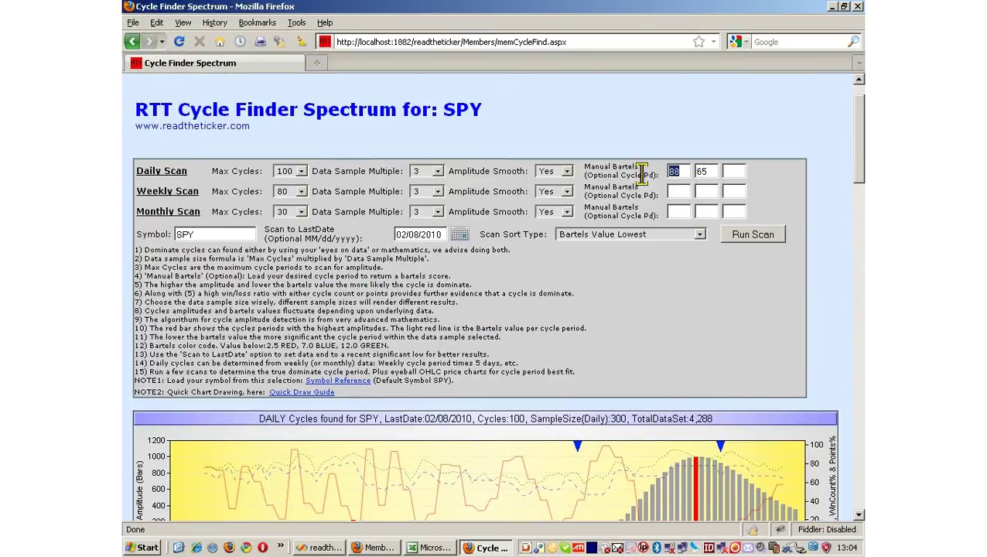
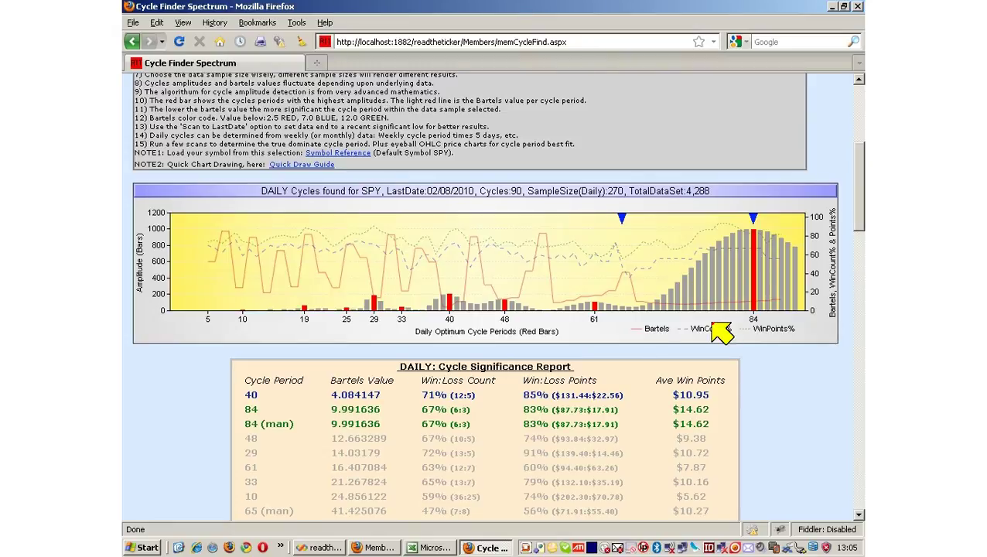
- Check the Bartels line below the main spectrum peak, and rerun the daily scan with 72 as the second manual Bartels period
mouse_move(667, 308)
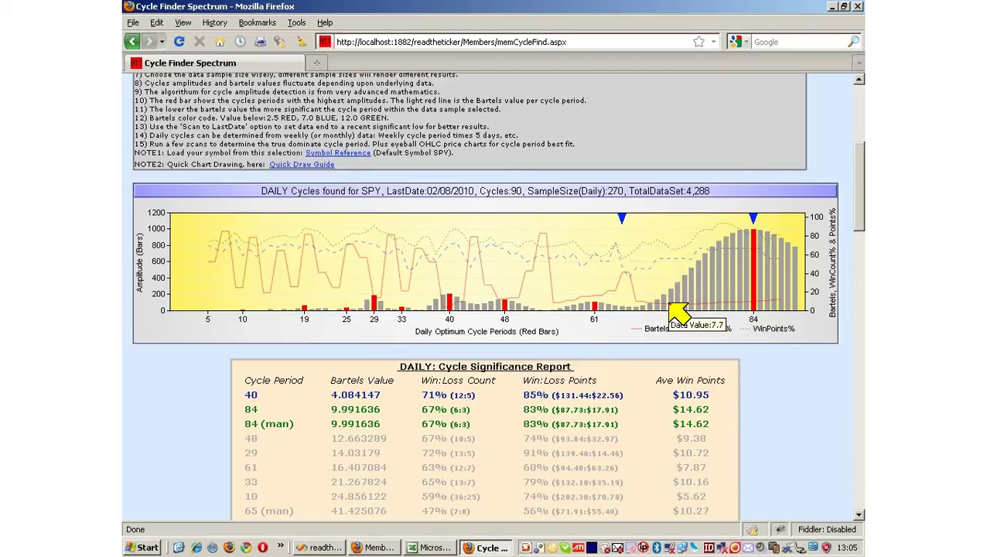
mouse_move(774, 312)
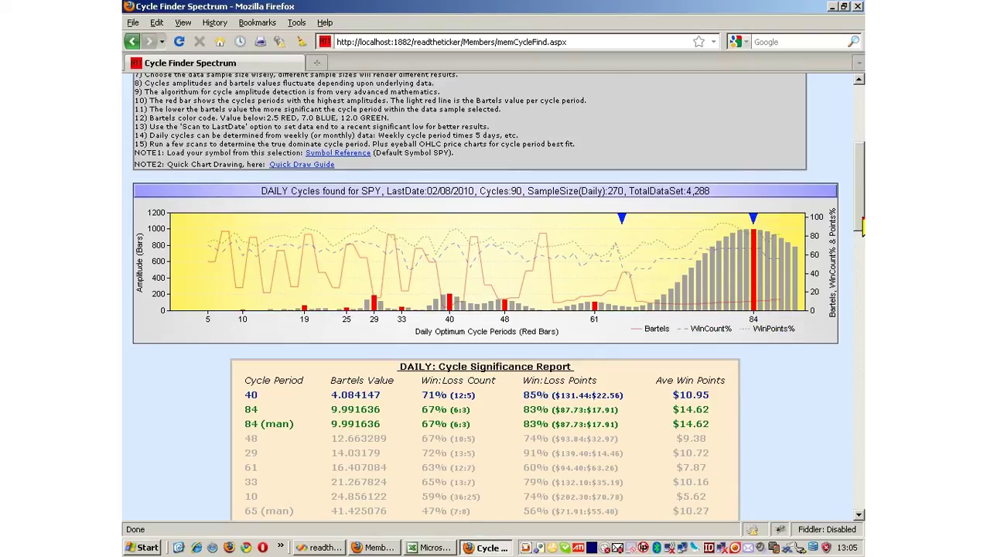
drag(860, 224, 859, 174)
drag(712, 164, 688, 166)
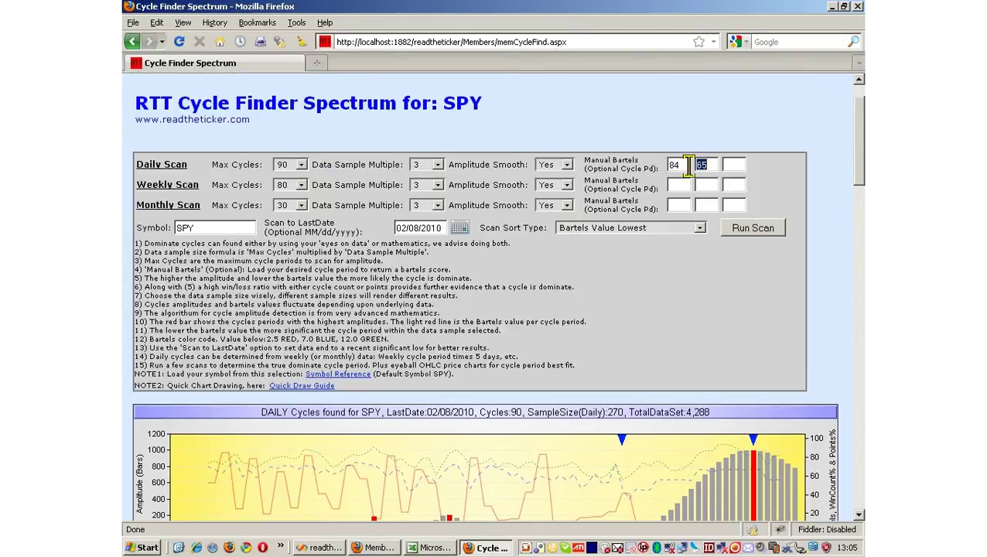
text(72)
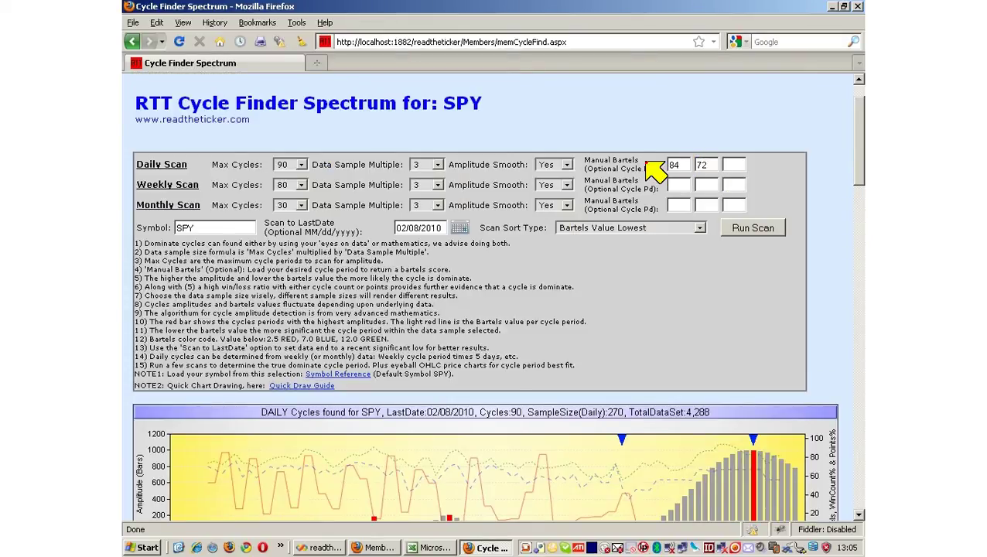
click(762, 230)
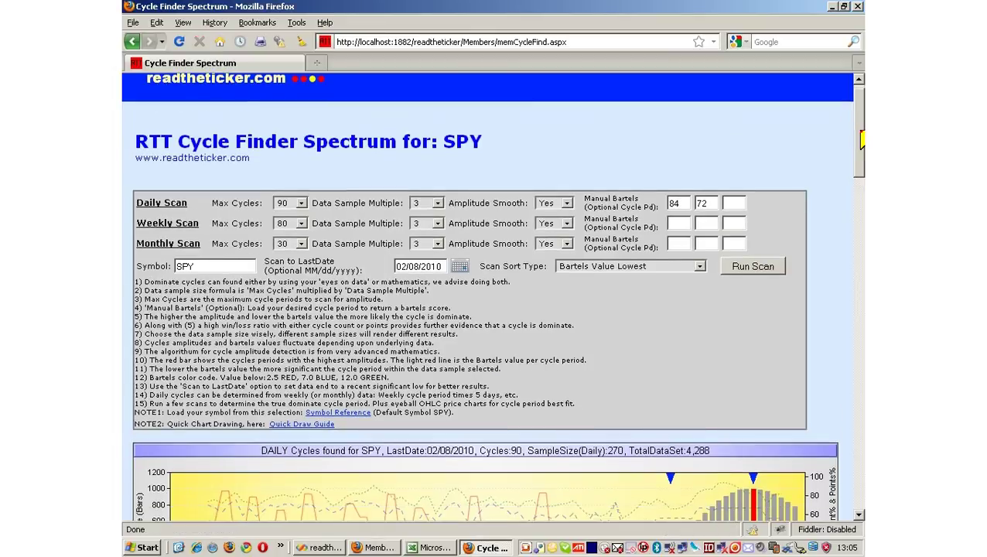
drag(859, 160, 859, 180)
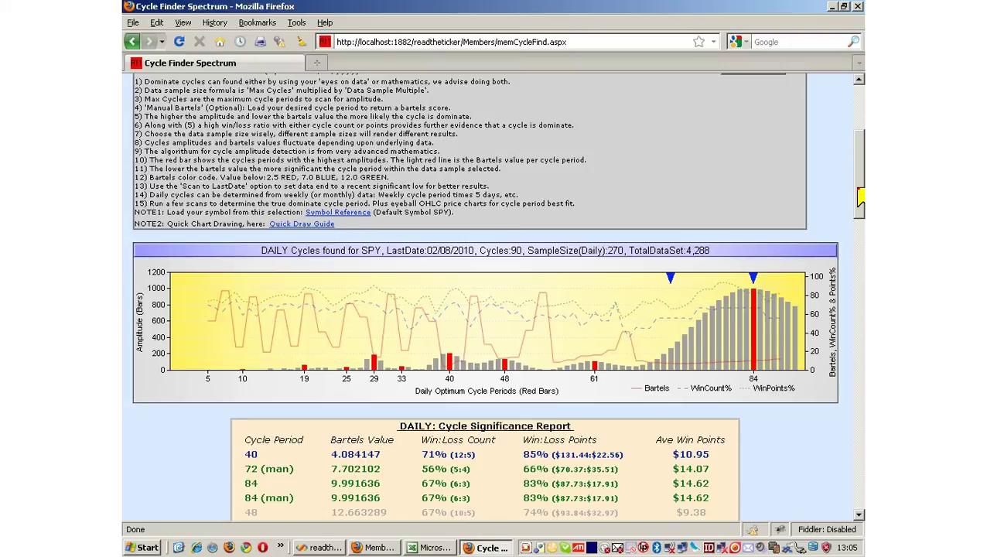
- Rerun the daily scan with a data sample multiple of 5 and review its spectrum and Cycle Significance Report
scroll(860, 197, up, 4)
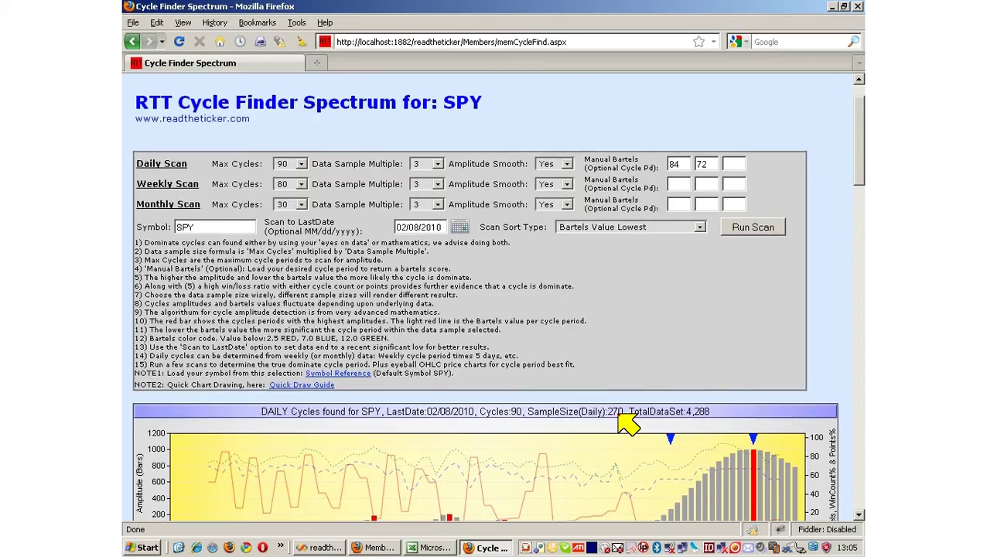
click(438, 165)
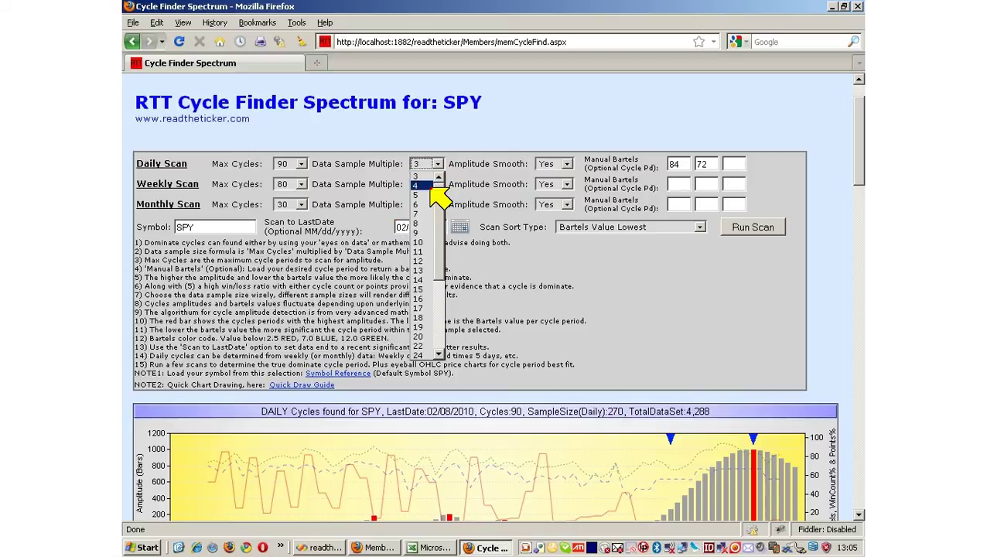
click(431, 195)
click(754, 228)
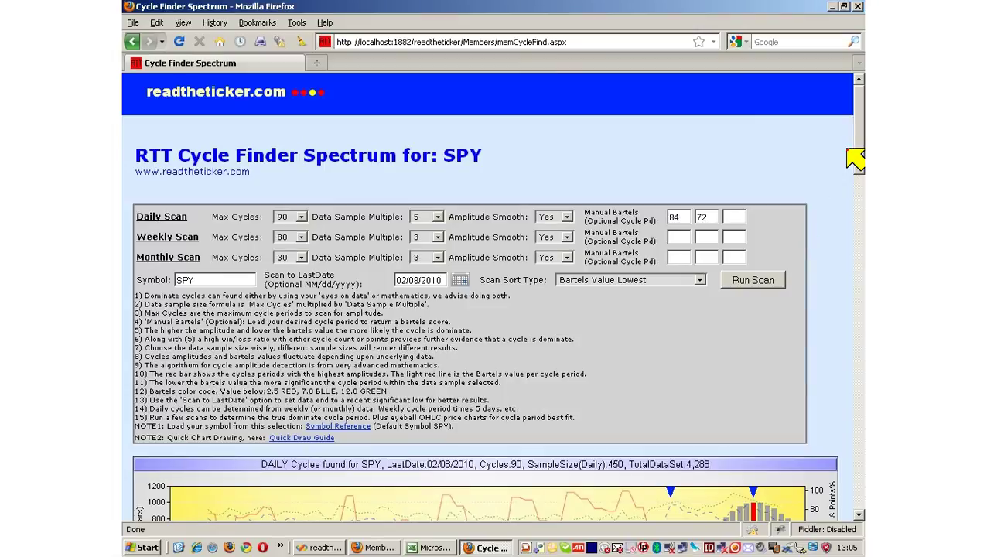
scroll(488, 309, down, 2)
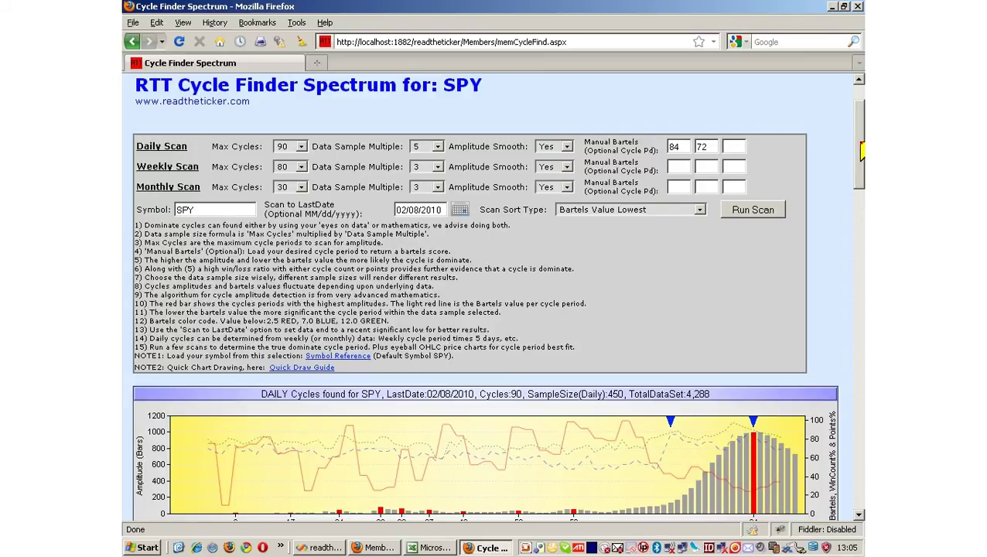
scroll(488, 309, down, 1)
drag(861, 156, 860, 201)
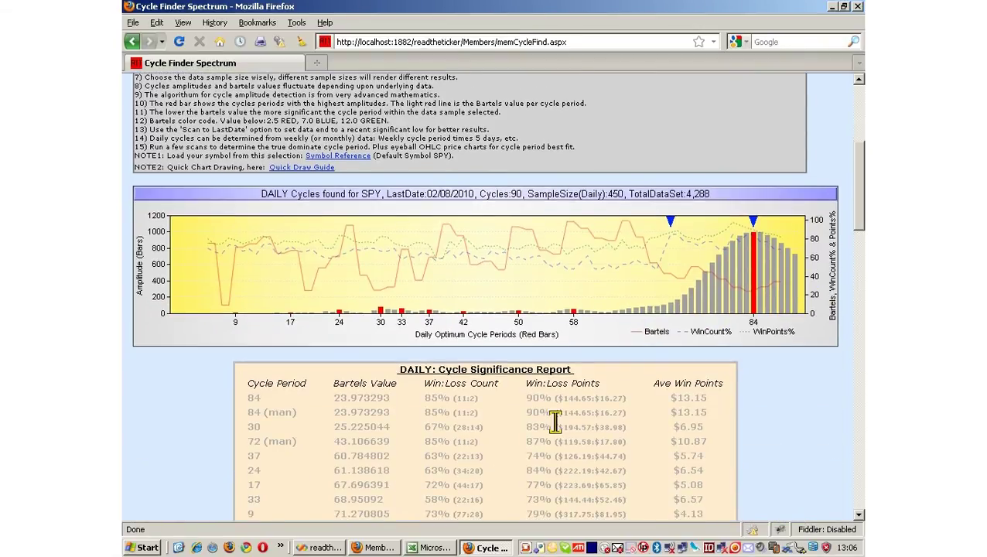
- Switch to the SPY chart's settings and set the period of RTT_HurstCycle One to 84
click(393, 548)
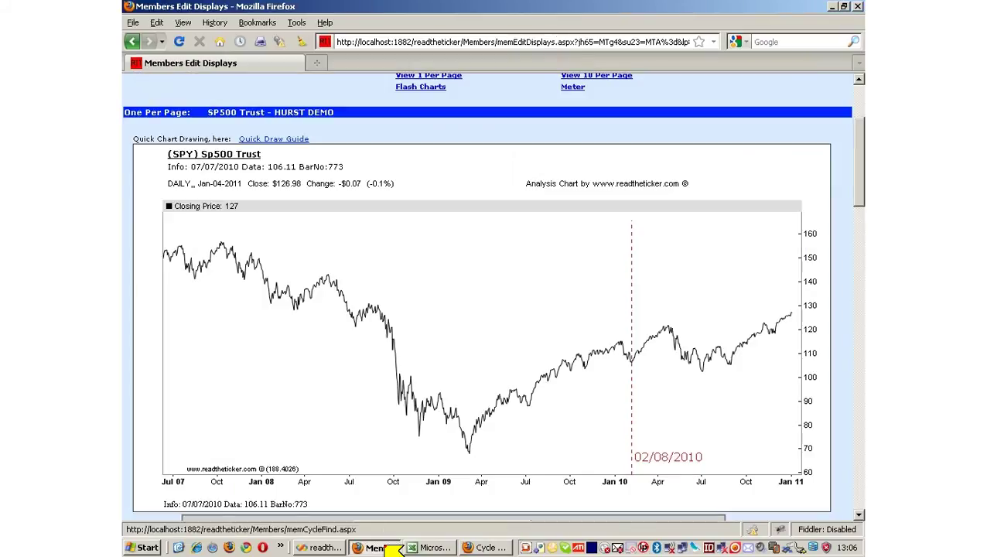
drag(861, 193, 861, 266)
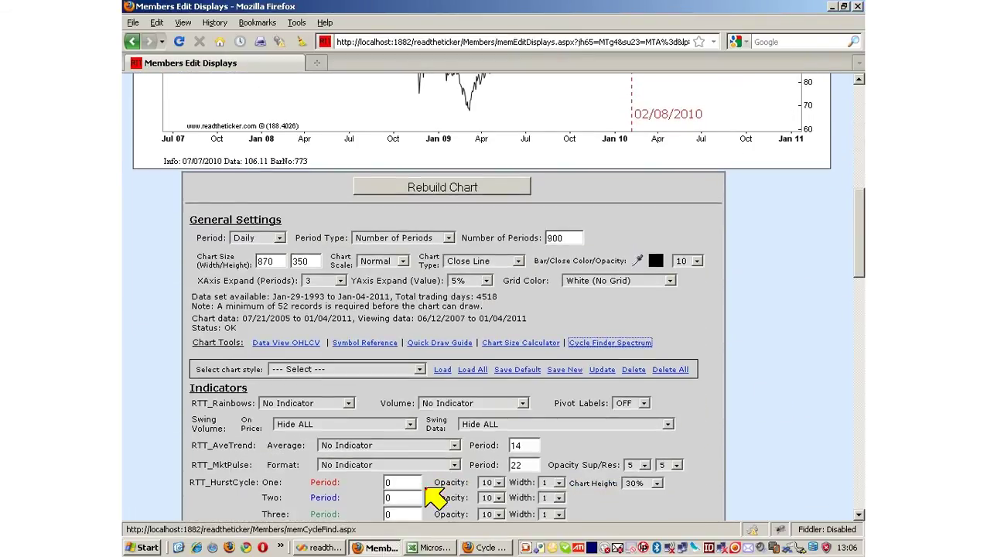
click(391, 482)
key(BackSpace)
text(4)
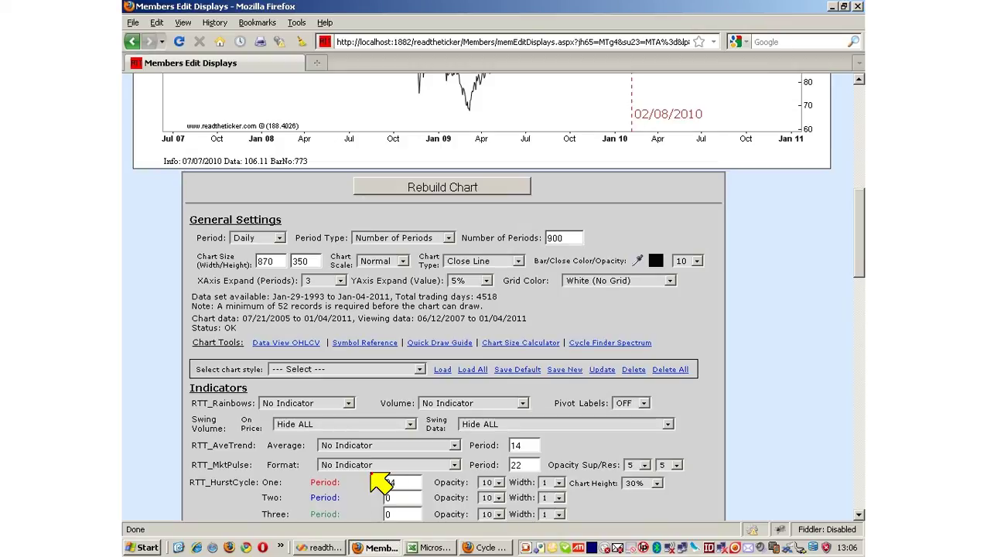
- Recheck the daily cycle spectrum and set the period of RTT_HurstCycle Two to 72 in the SPY chart settings
click(492, 546)
scroll(495, 294, up, 5)
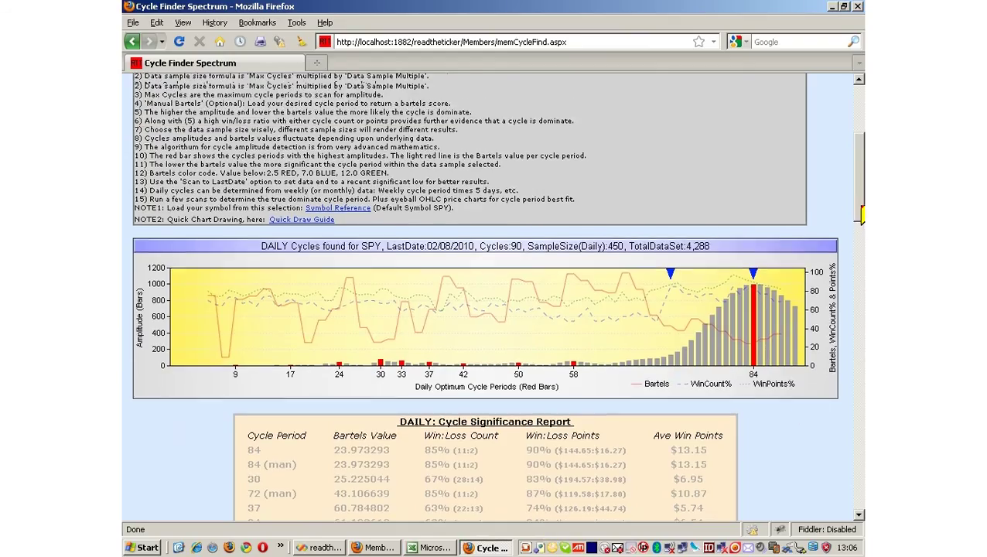
scroll(495, 294, down, 2)
key(alt+Tab)
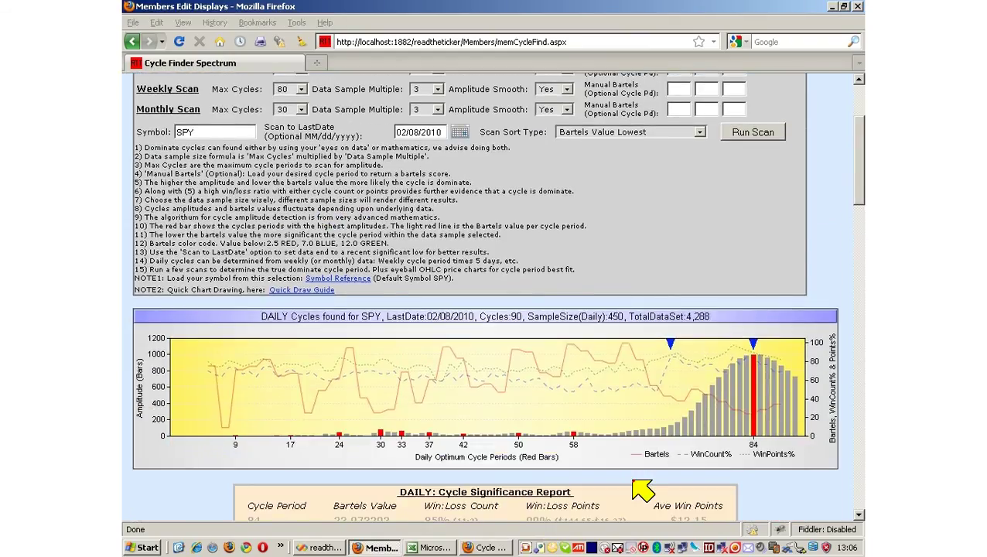
scroll(745, 393, down, 5)
drag(393, 410, 359, 409)
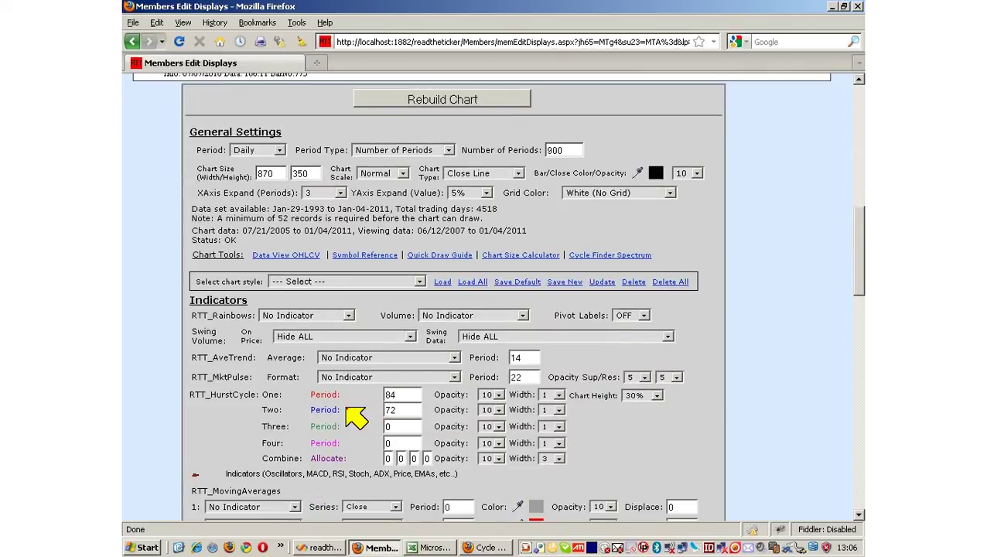
- Set the Hurst cycle chart height to 50%, rebuild the chart and compare both cycles around the 02/08/2010 line
click(656, 395)
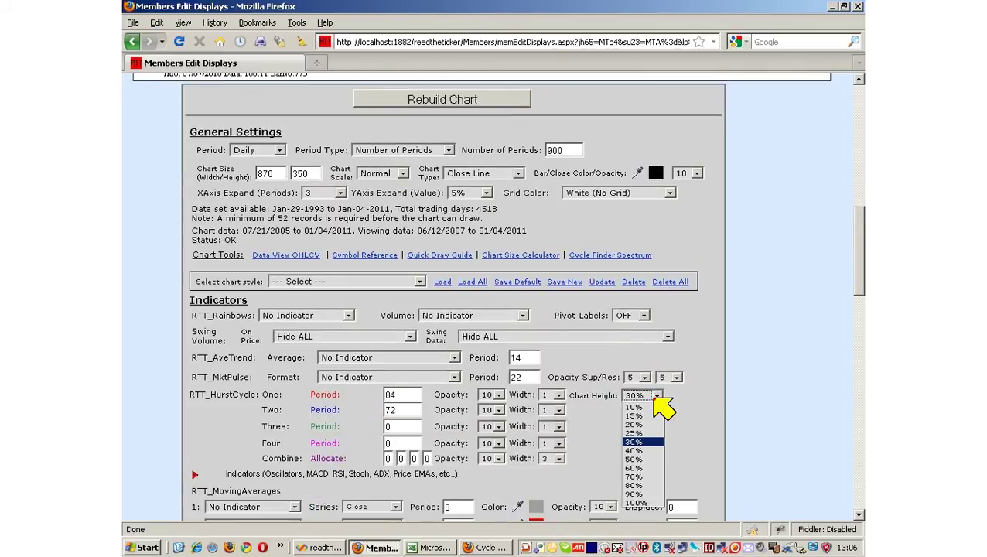
click(650, 458)
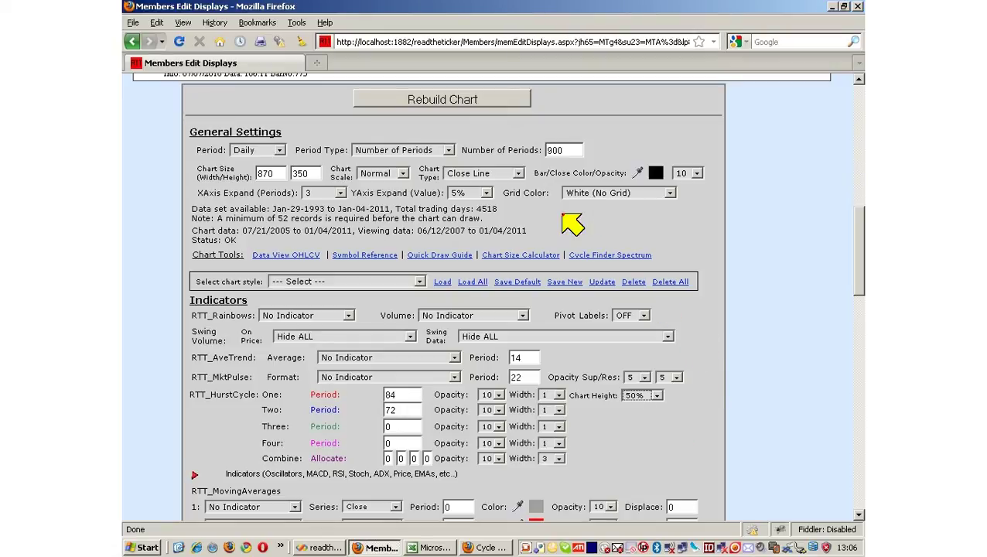
click(495, 103)
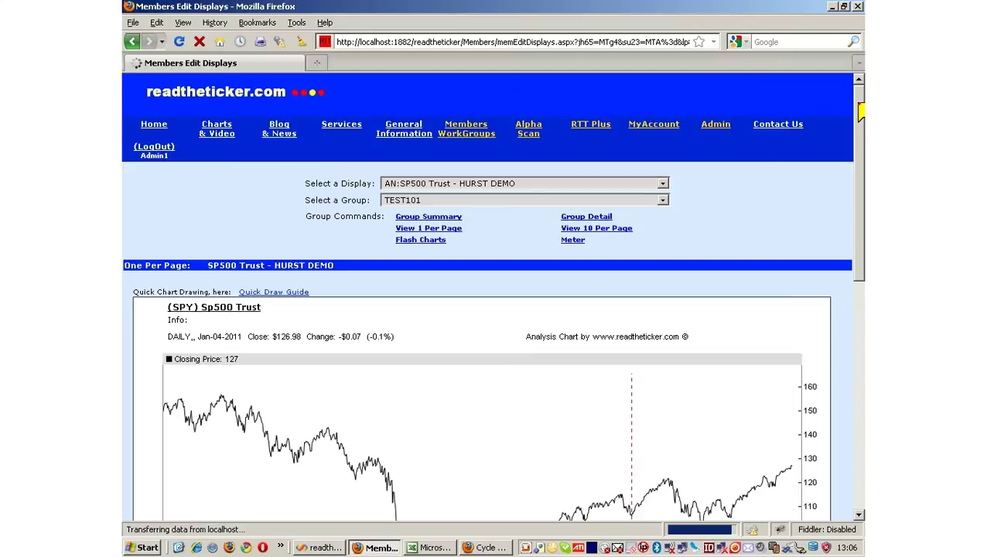
drag(860, 115, 861, 194)
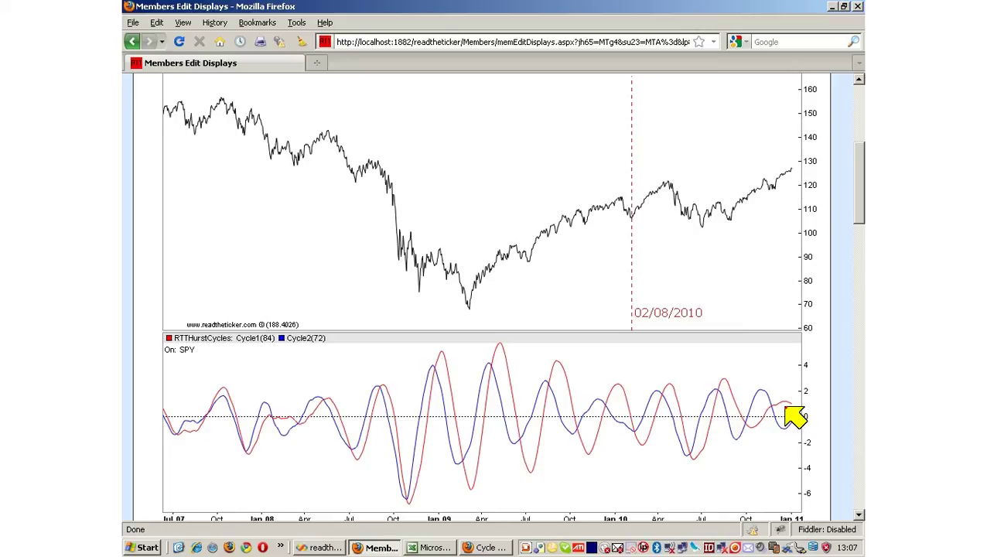
click(632, 389)
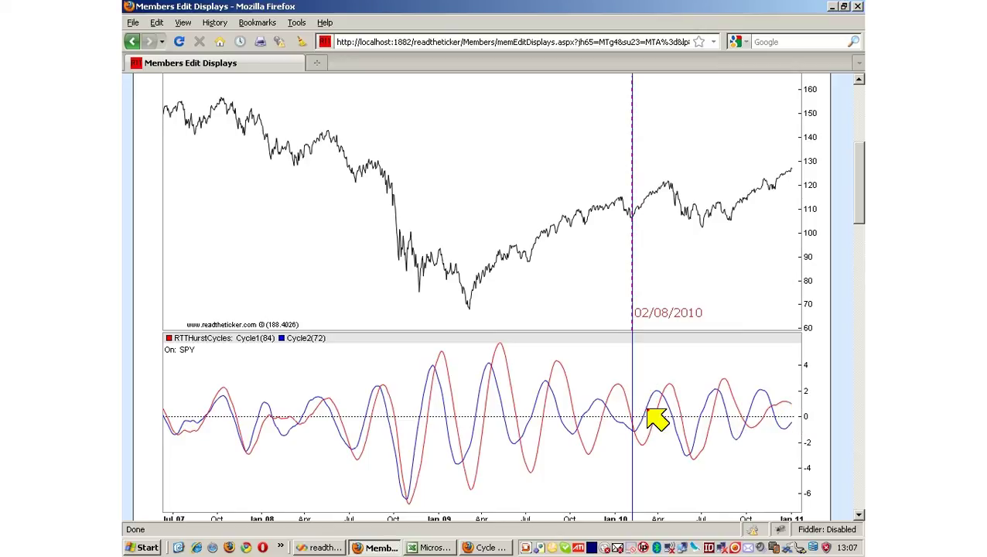
click(612, 372)
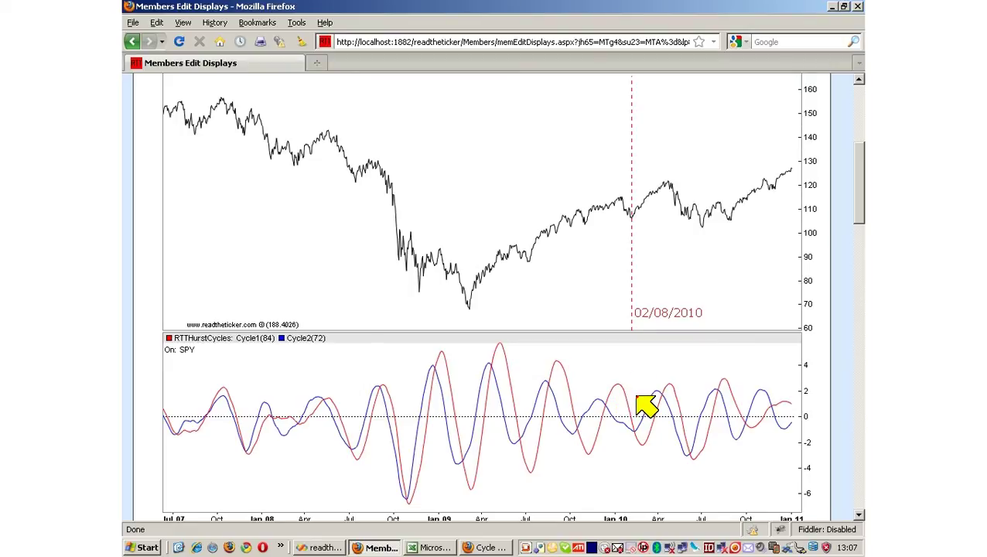
- Remove the second Hurst cycle by setting its period to 0, and rebuild the SPY chart
drag(859, 218, 860, 305)
double_click(390, 405)
text(0)
key(Return)
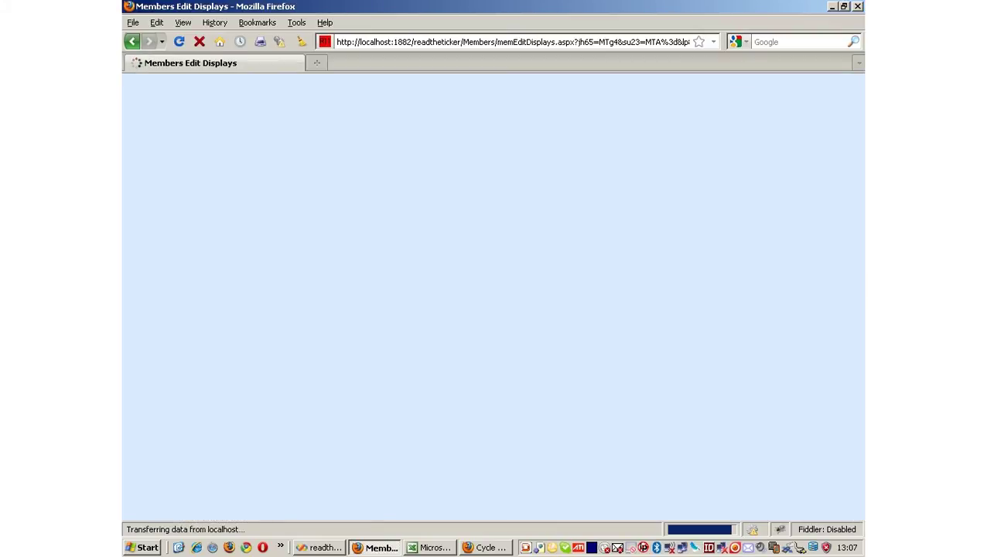
scroll(493, 294, down, 7)
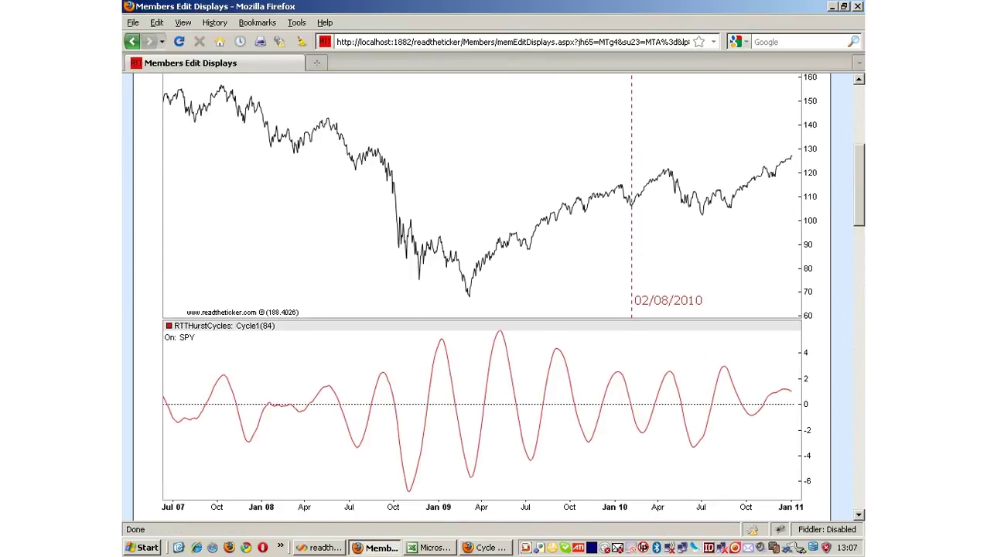